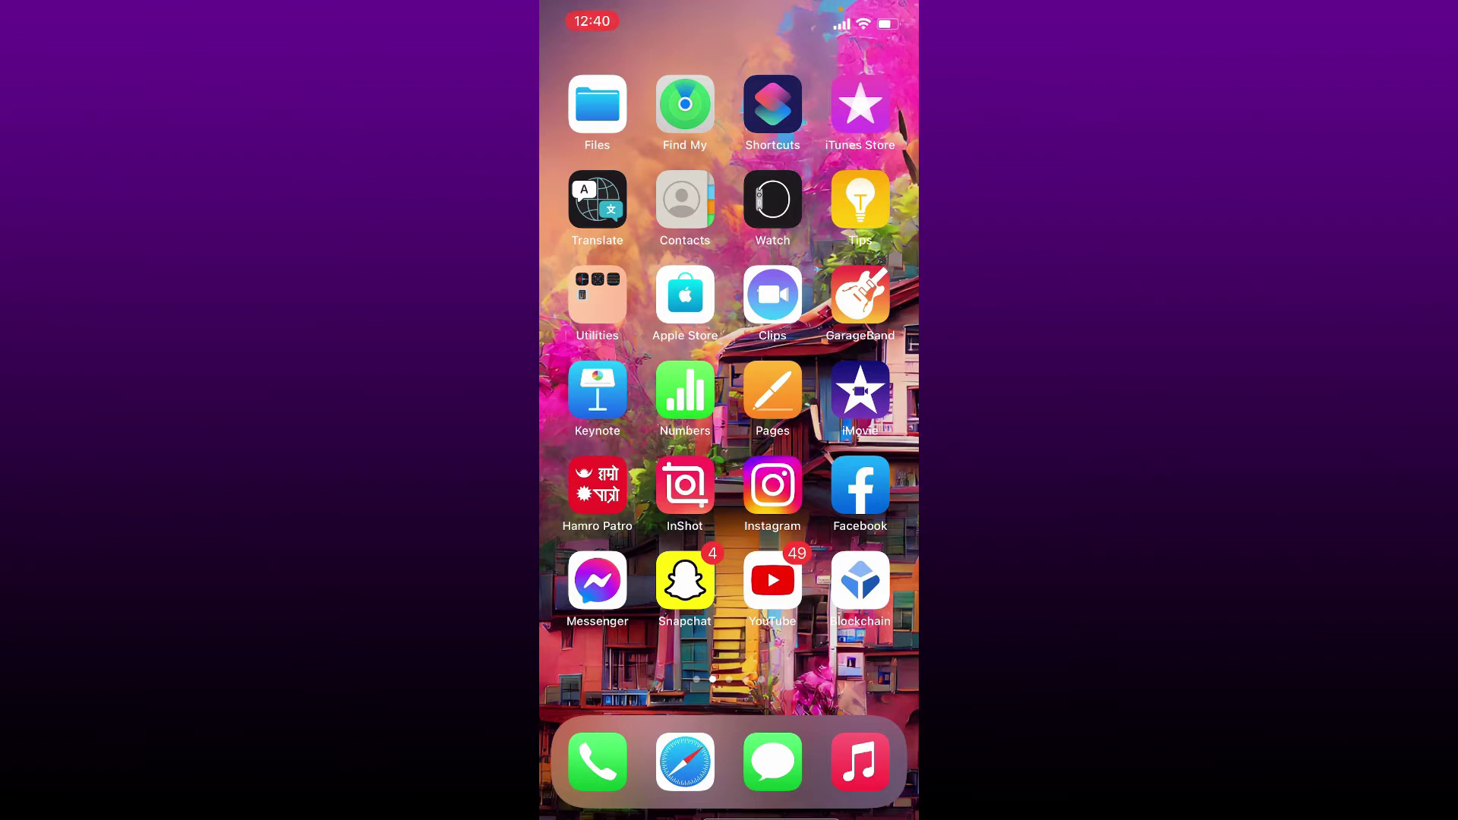
# Step: Swipe to the Home Screen page with Chrome, Gmail, Spotify and Netflix
pyautogui.moveTo(835, 380); pyautogui.dragTo(607, 380)
# Step: Launch LinkedIn and reach your own profile via the avatar's View profile option
pyautogui.click(597, 104)
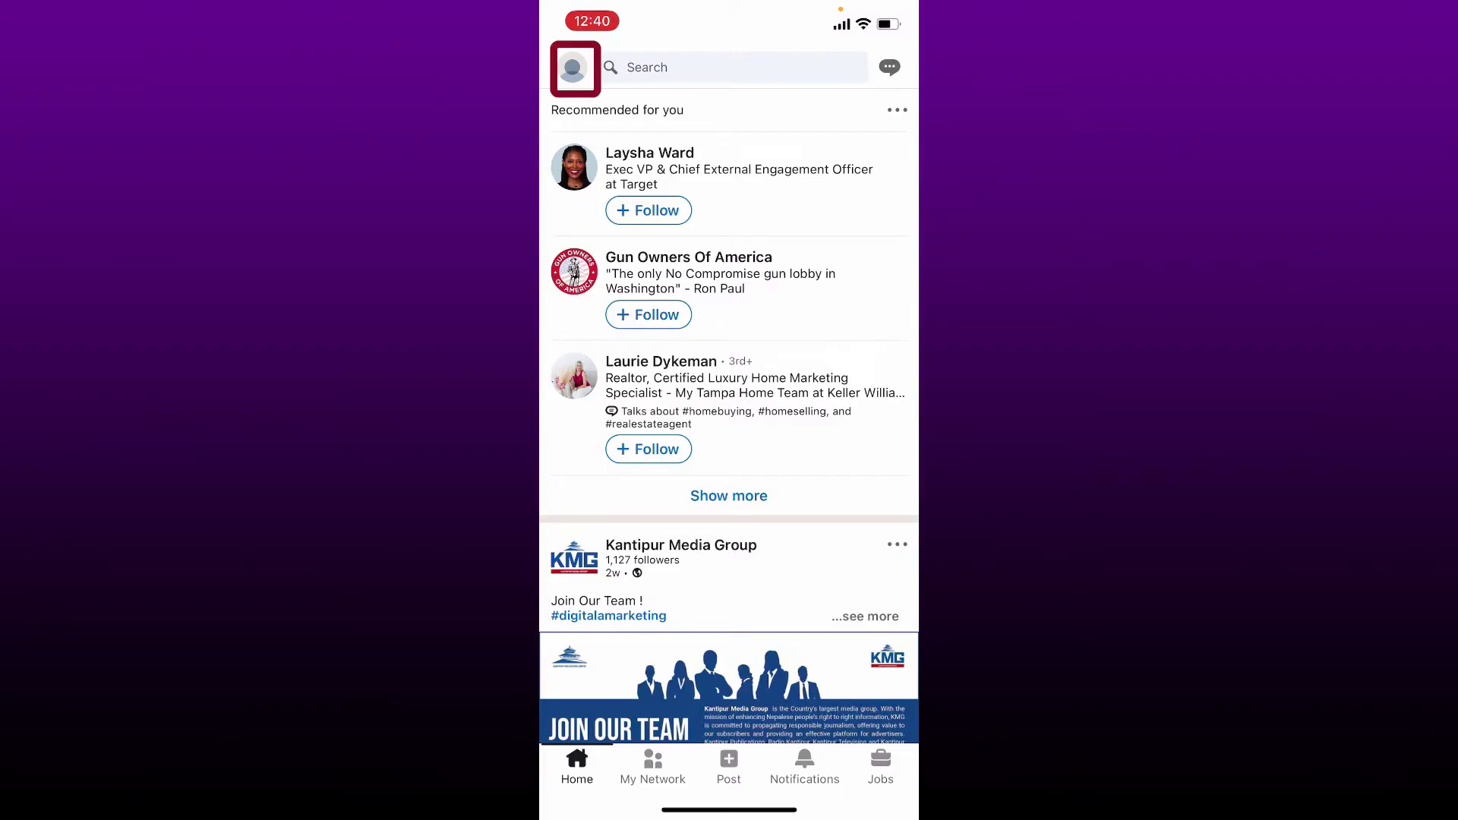
pyautogui.click(575, 69)
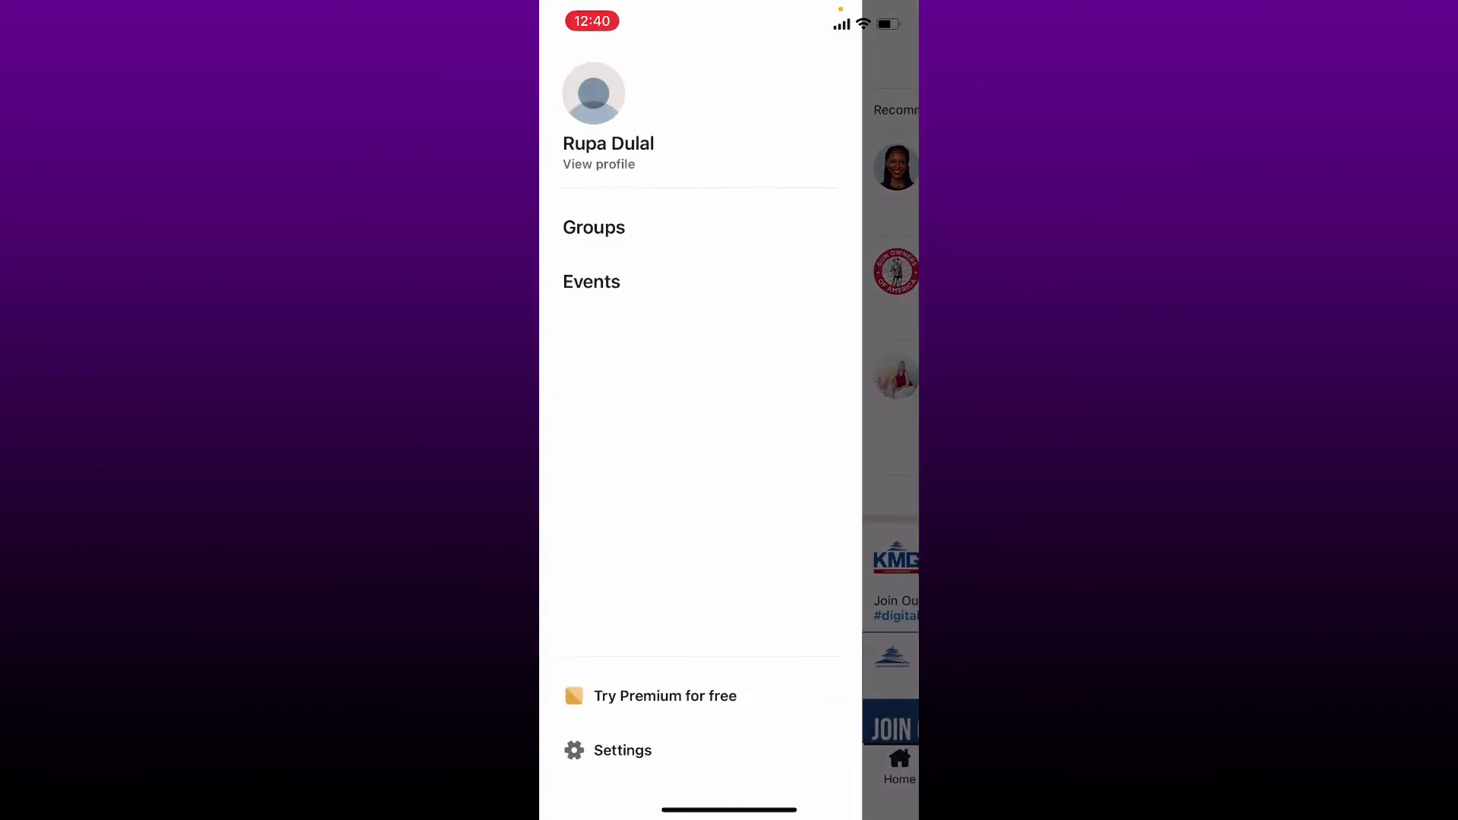
pyautogui.click(599, 164)
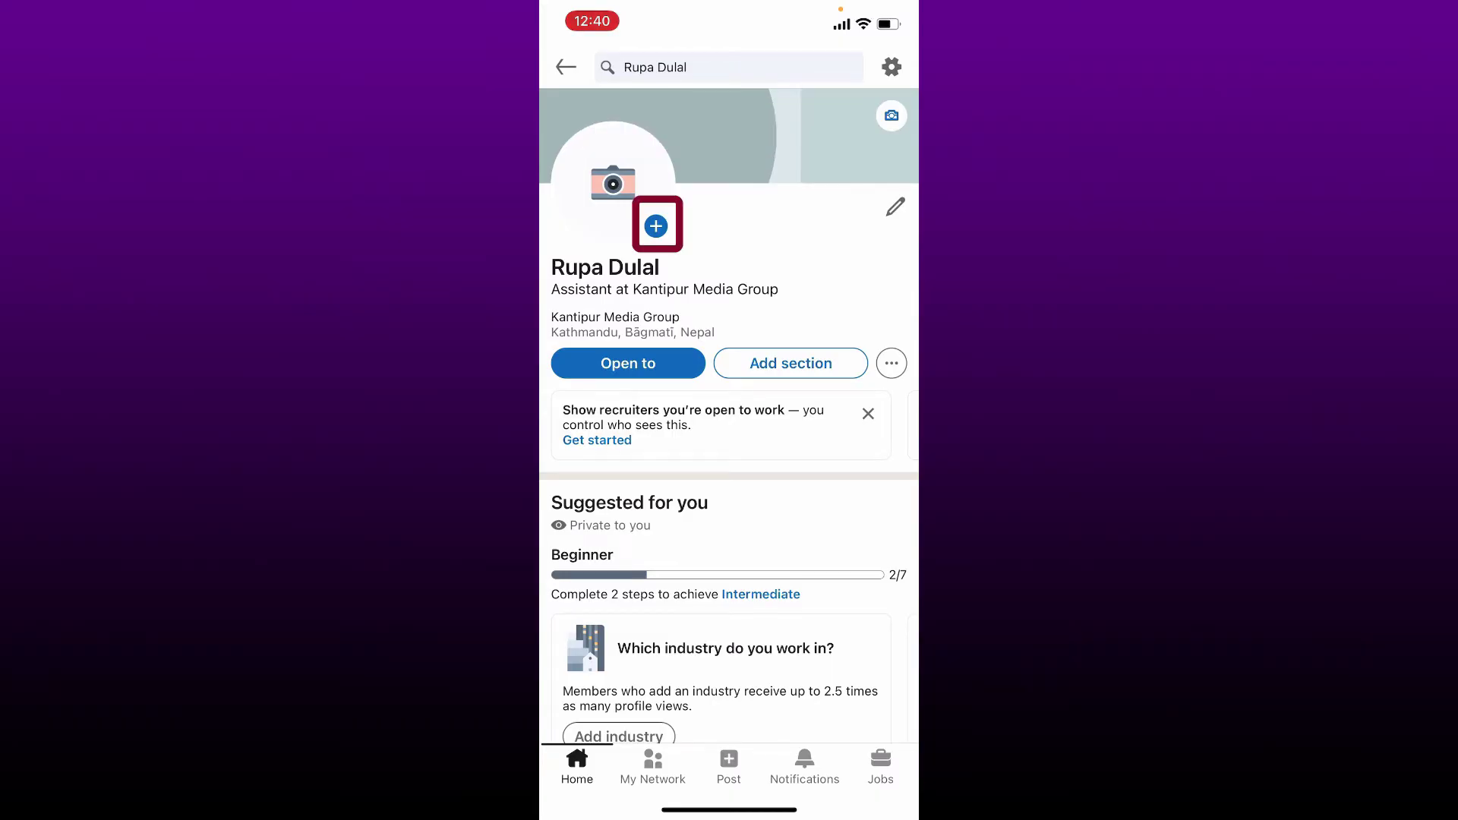
# Step: Upload the denim-jacket selfie from Photos as the profile photo, granting full photo access
pyautogui.click(656, 226)
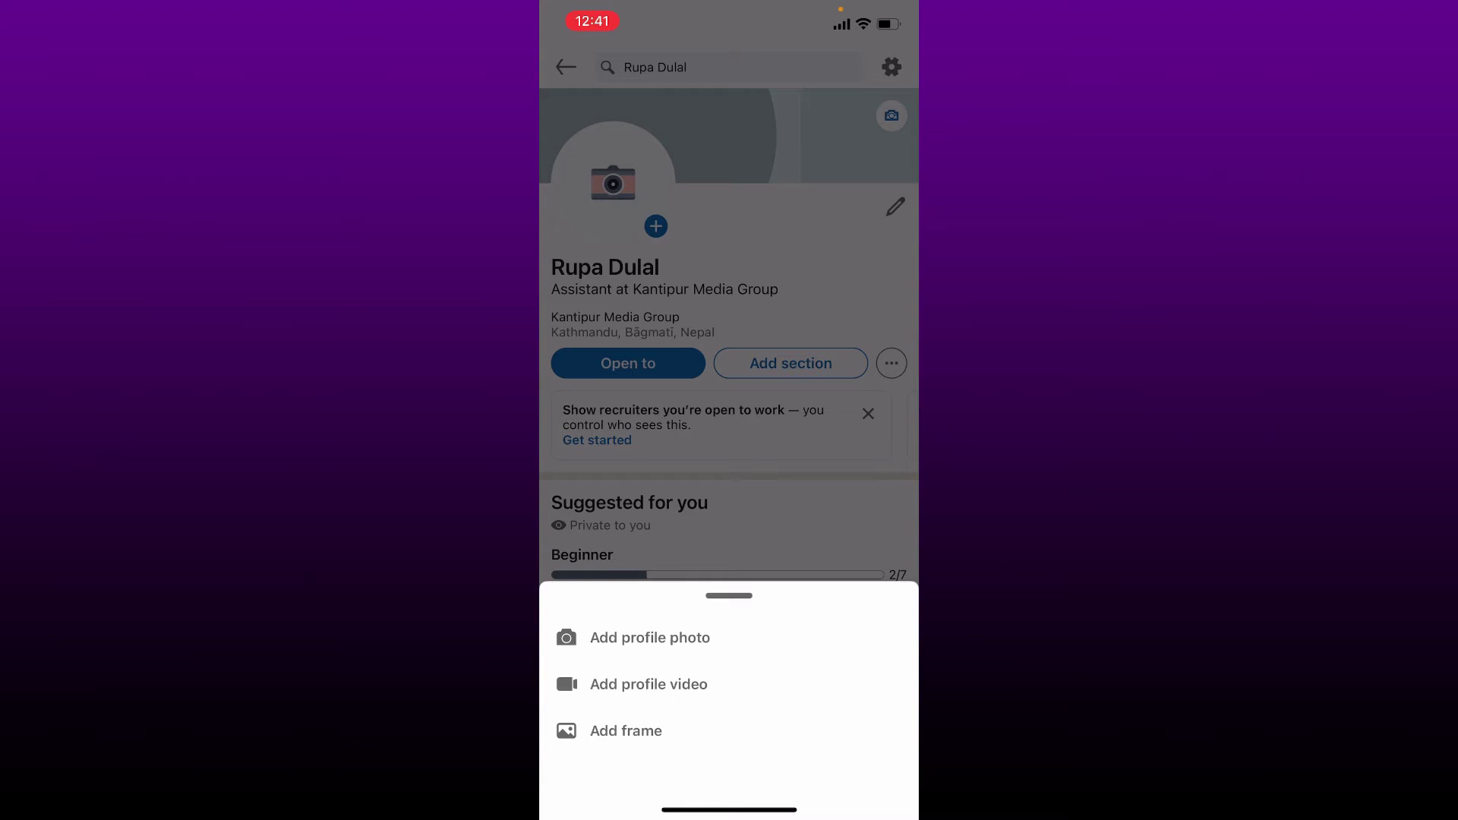
pyautogui.click(650, 637)
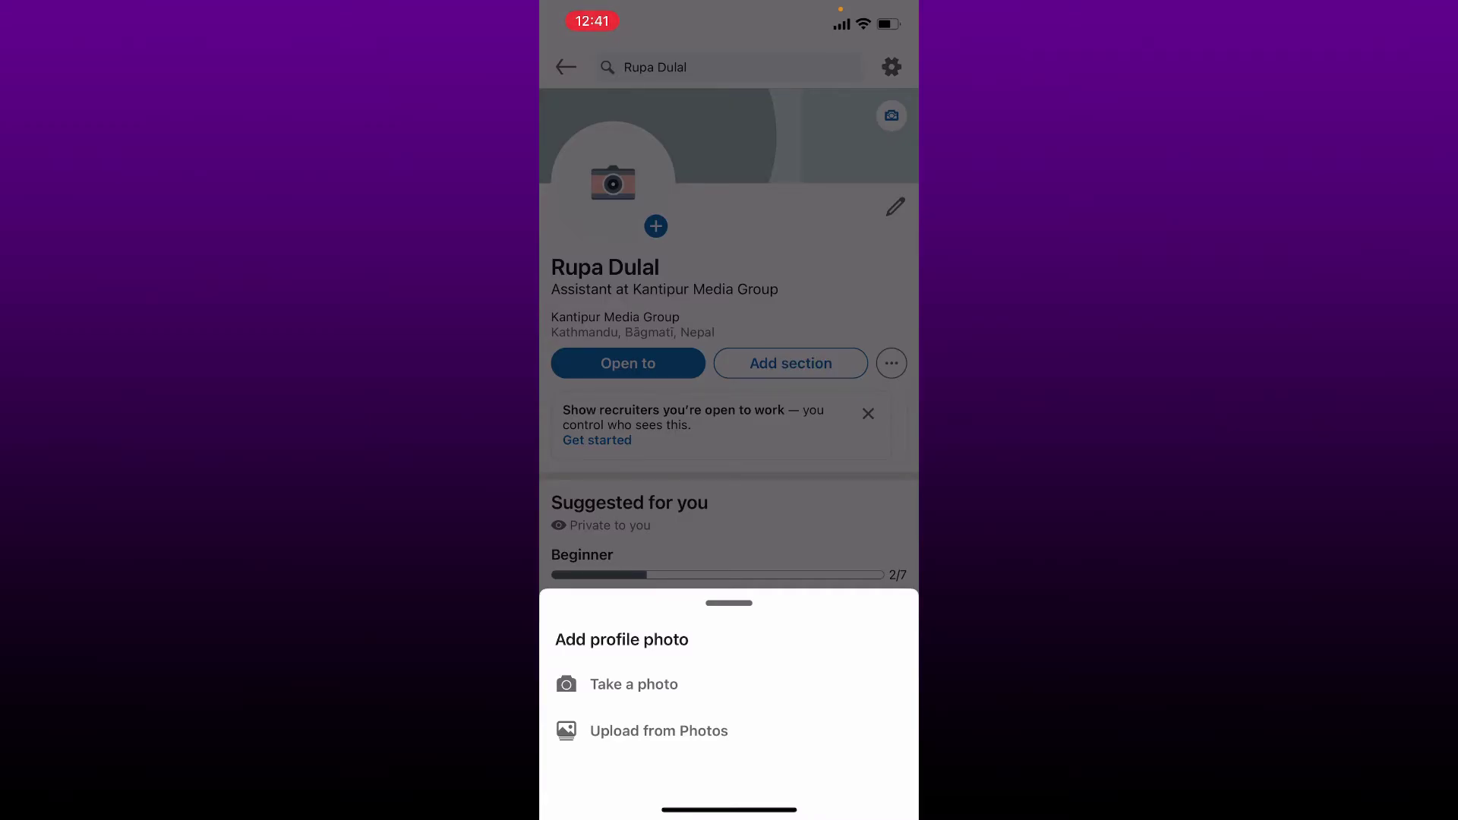
pyautogui.click(658, 731)
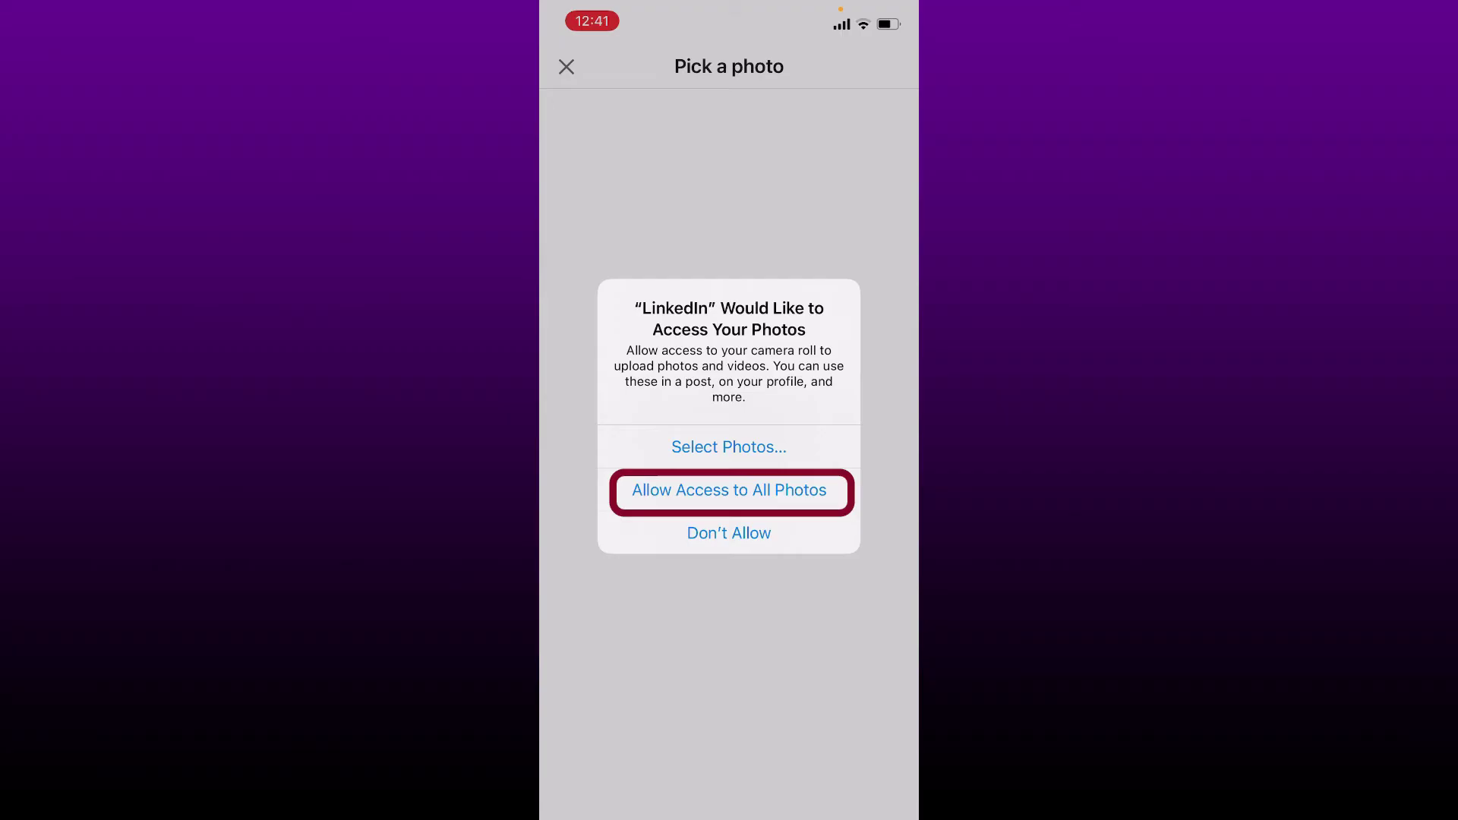
pyautogui.click(729, 490)
pyautogui.scroll(-5, 729, 456)
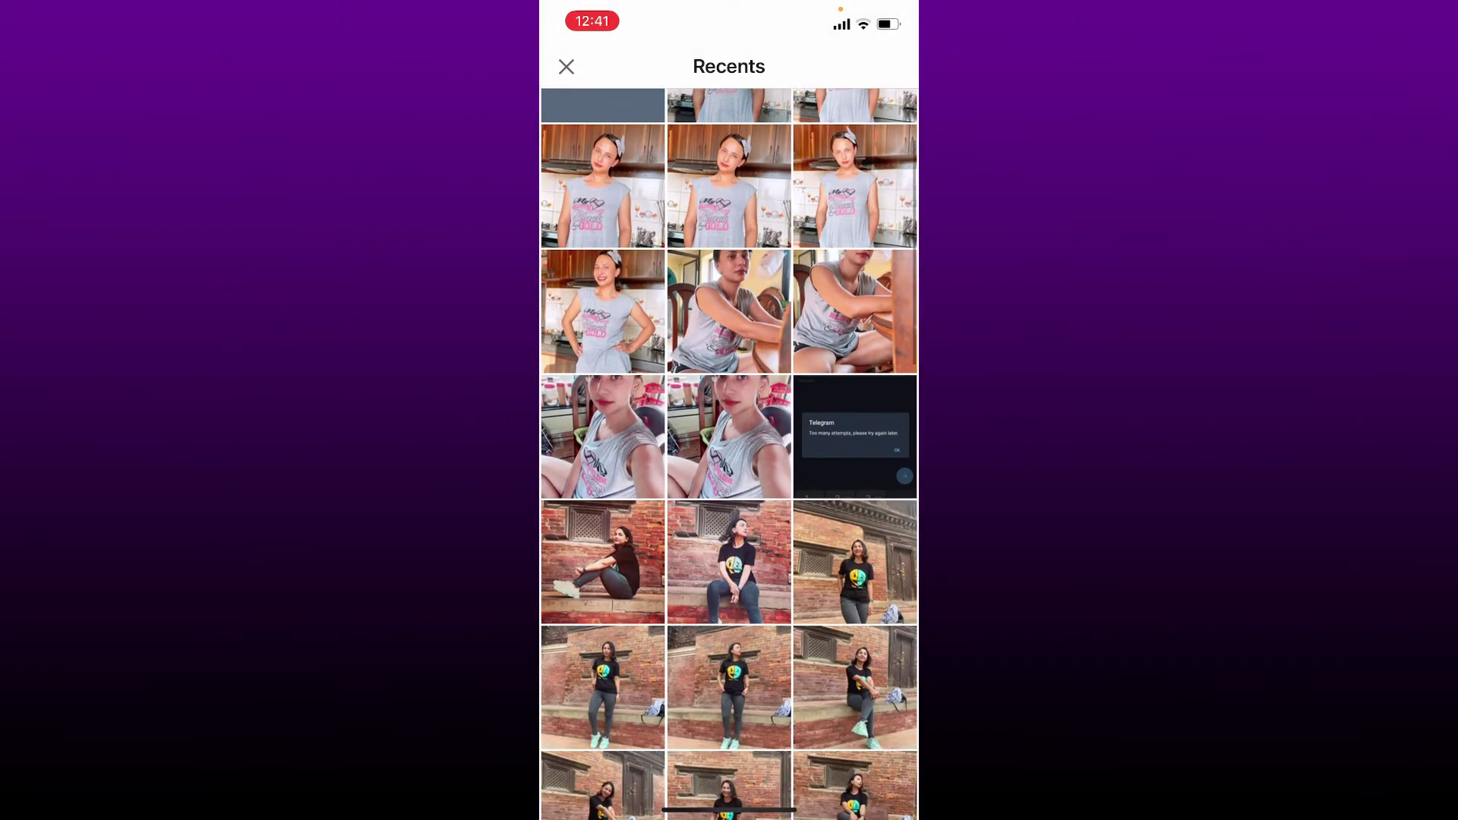
pyautogui.scroll(-10, 729, 455)
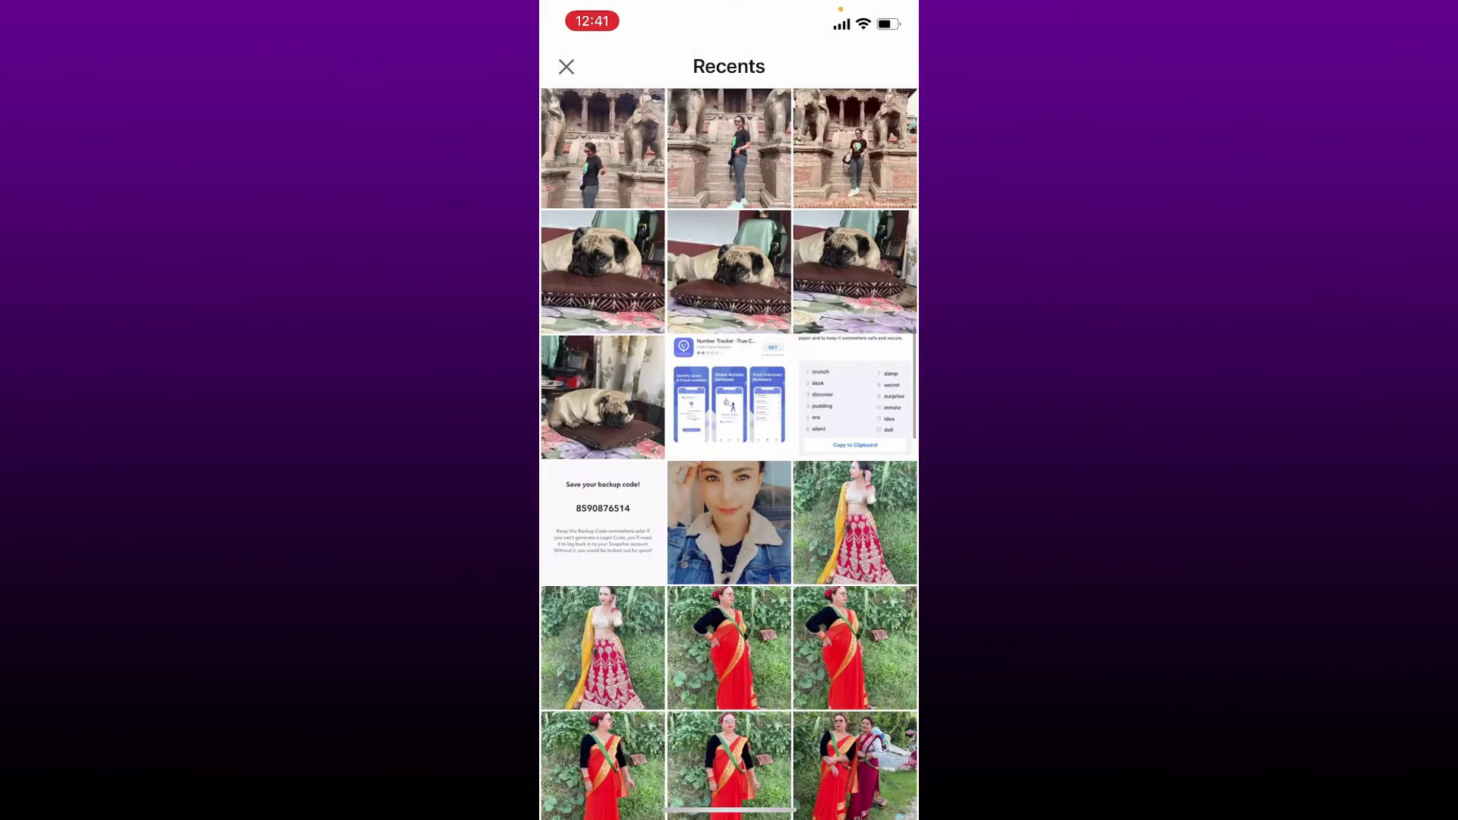
pyautogui.click(723, 524)
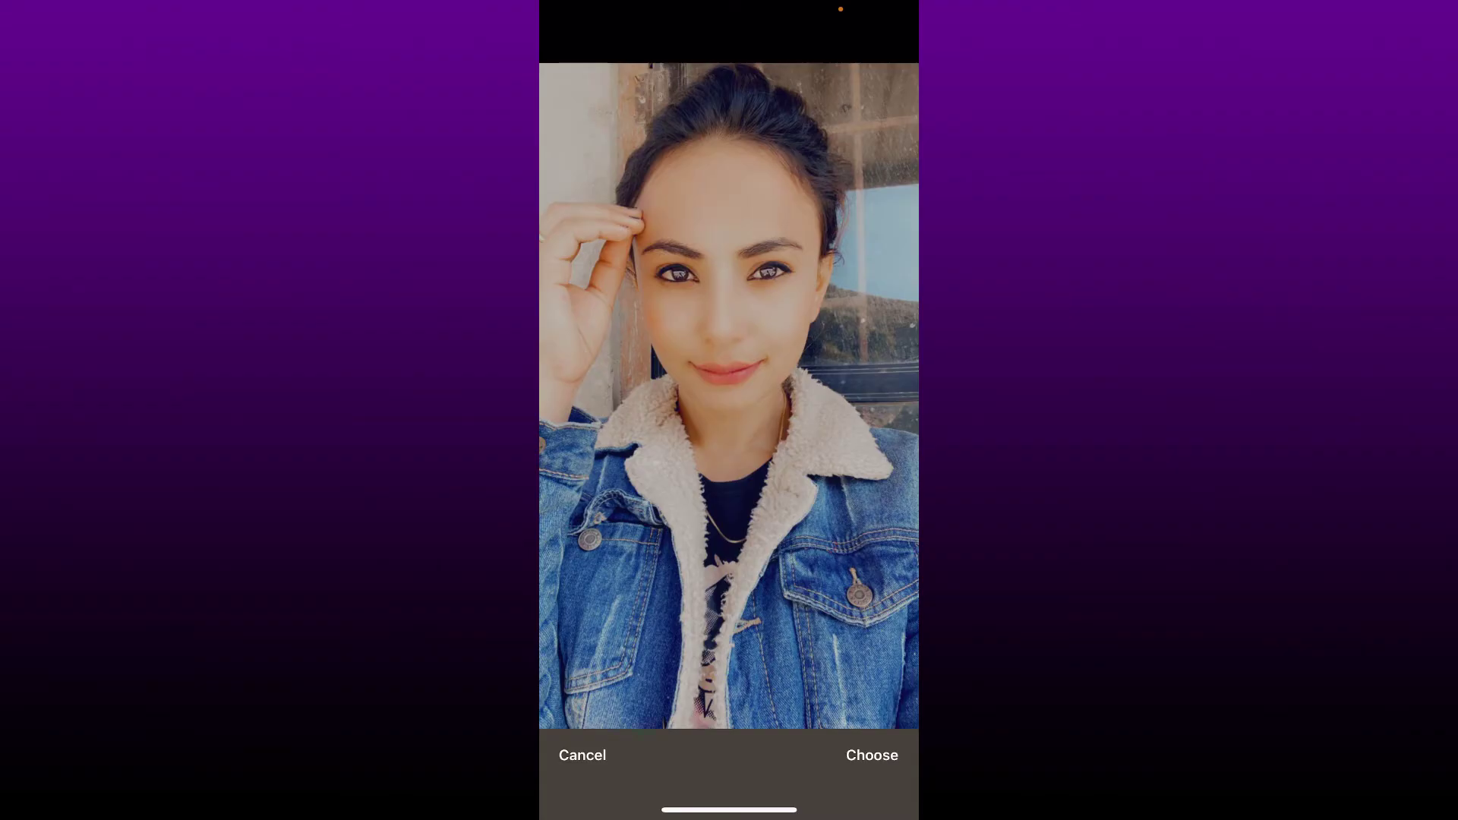
pyautogui.click(872, 755)
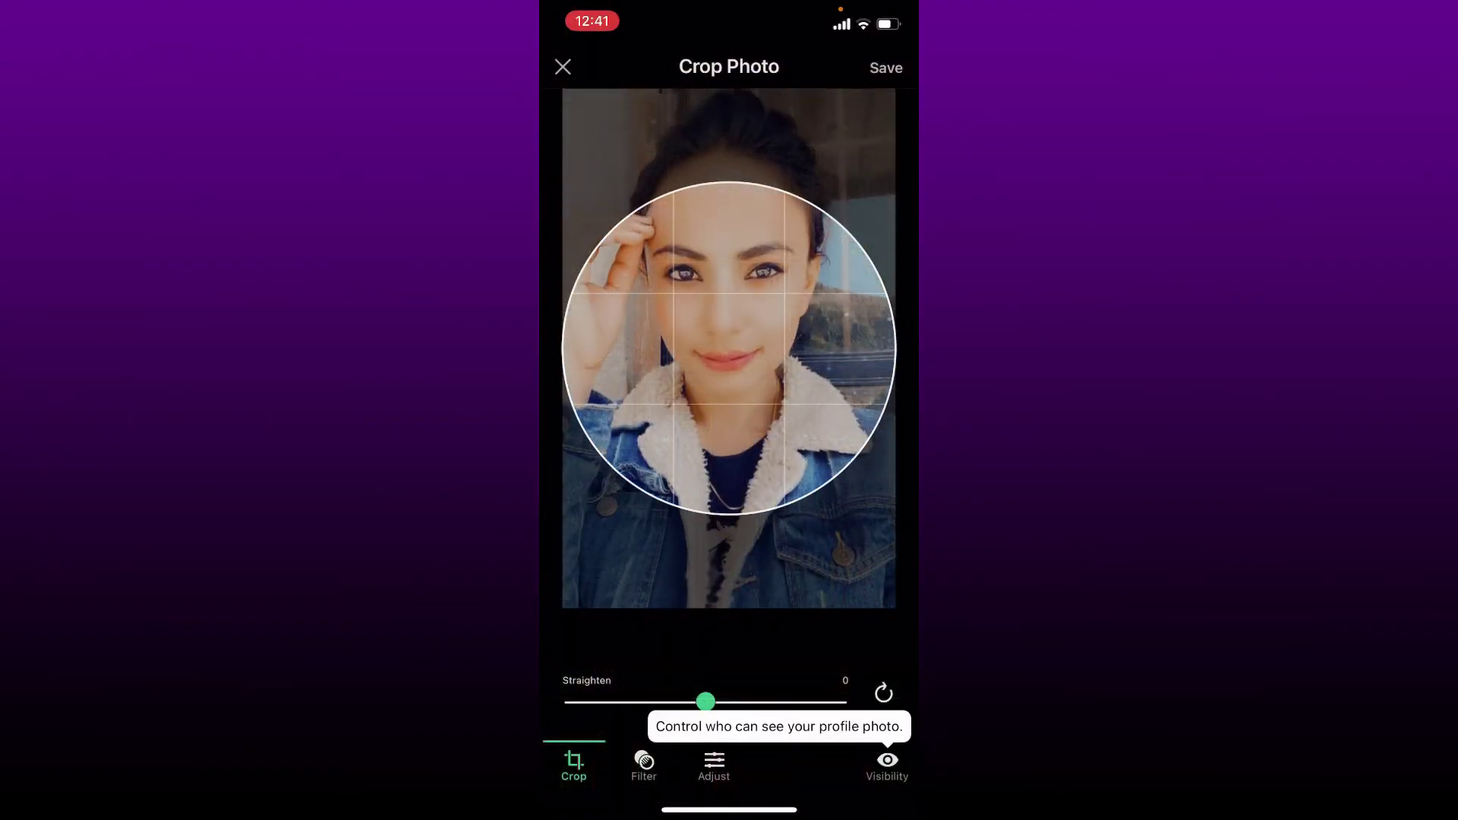
# Step: Lower the face in the circular crop, try the Spotlight filter, and save with Anyone visibility
pyautogui.moveTo(729, 380); pyautogui.dragTo(729, 357)
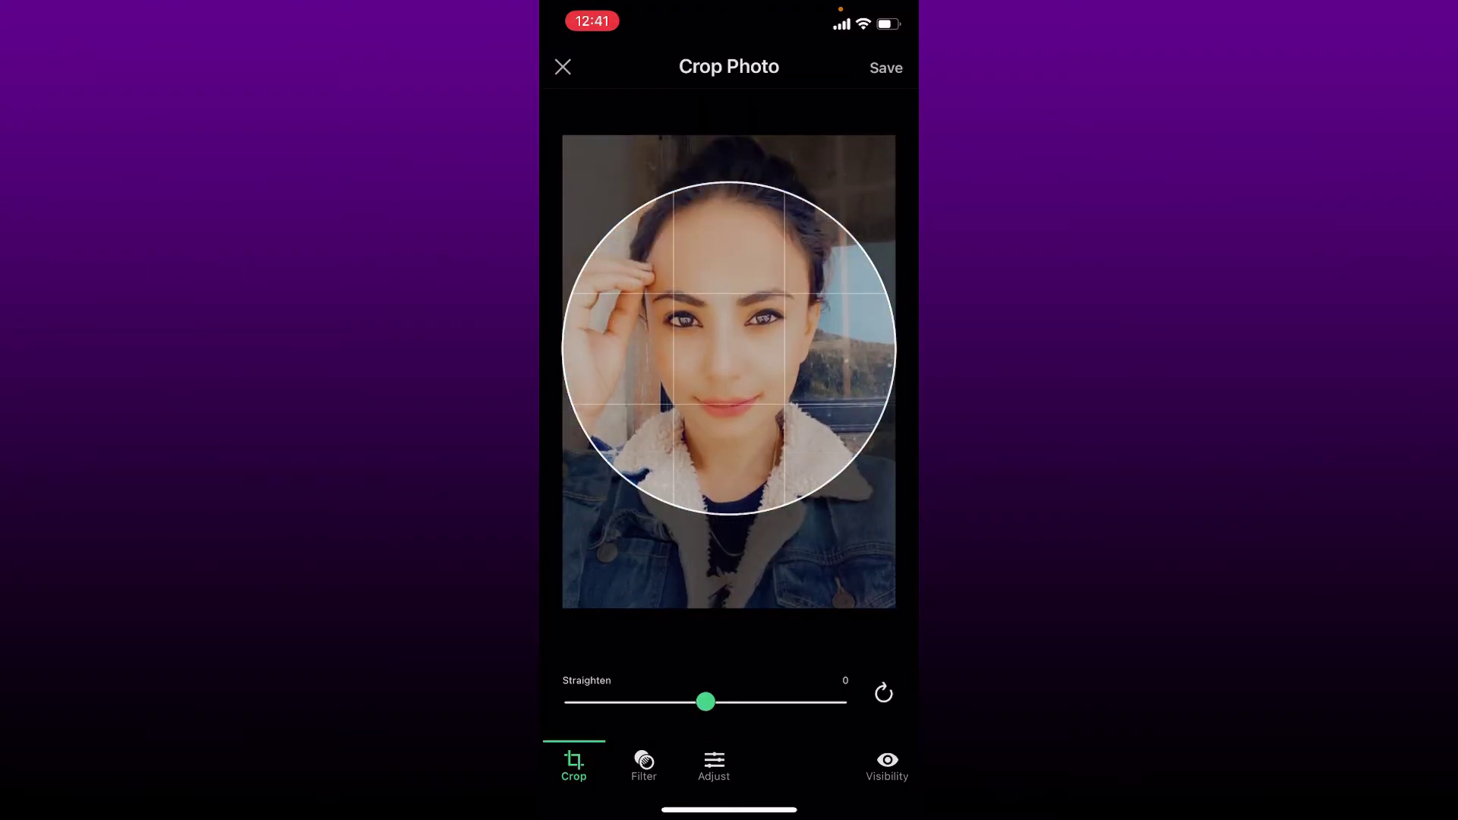
pyautogui.moveTo(729, 342); pyautogui.dragTo(729, 402)
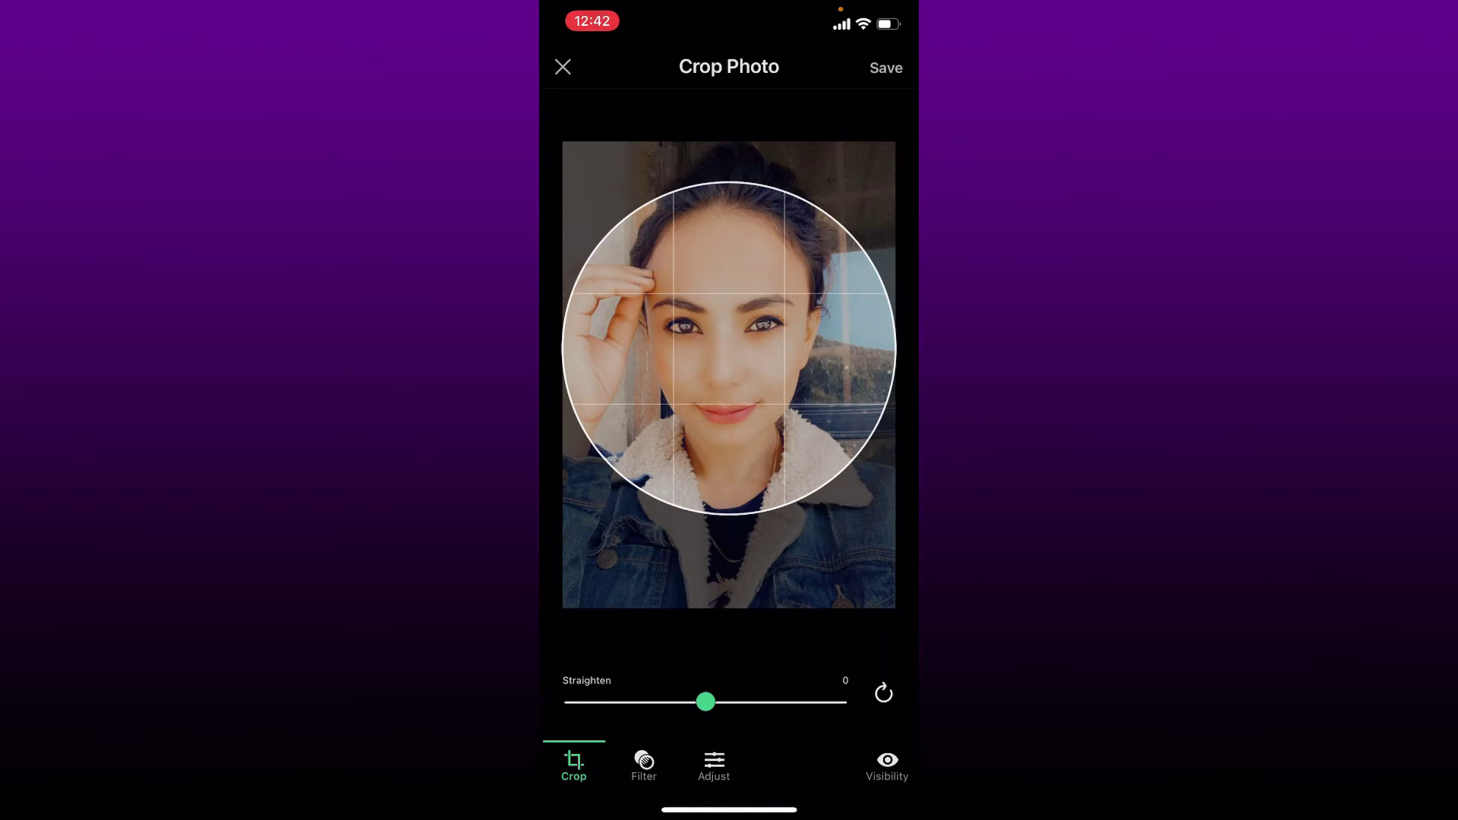
pyautogui.click(643, 763)
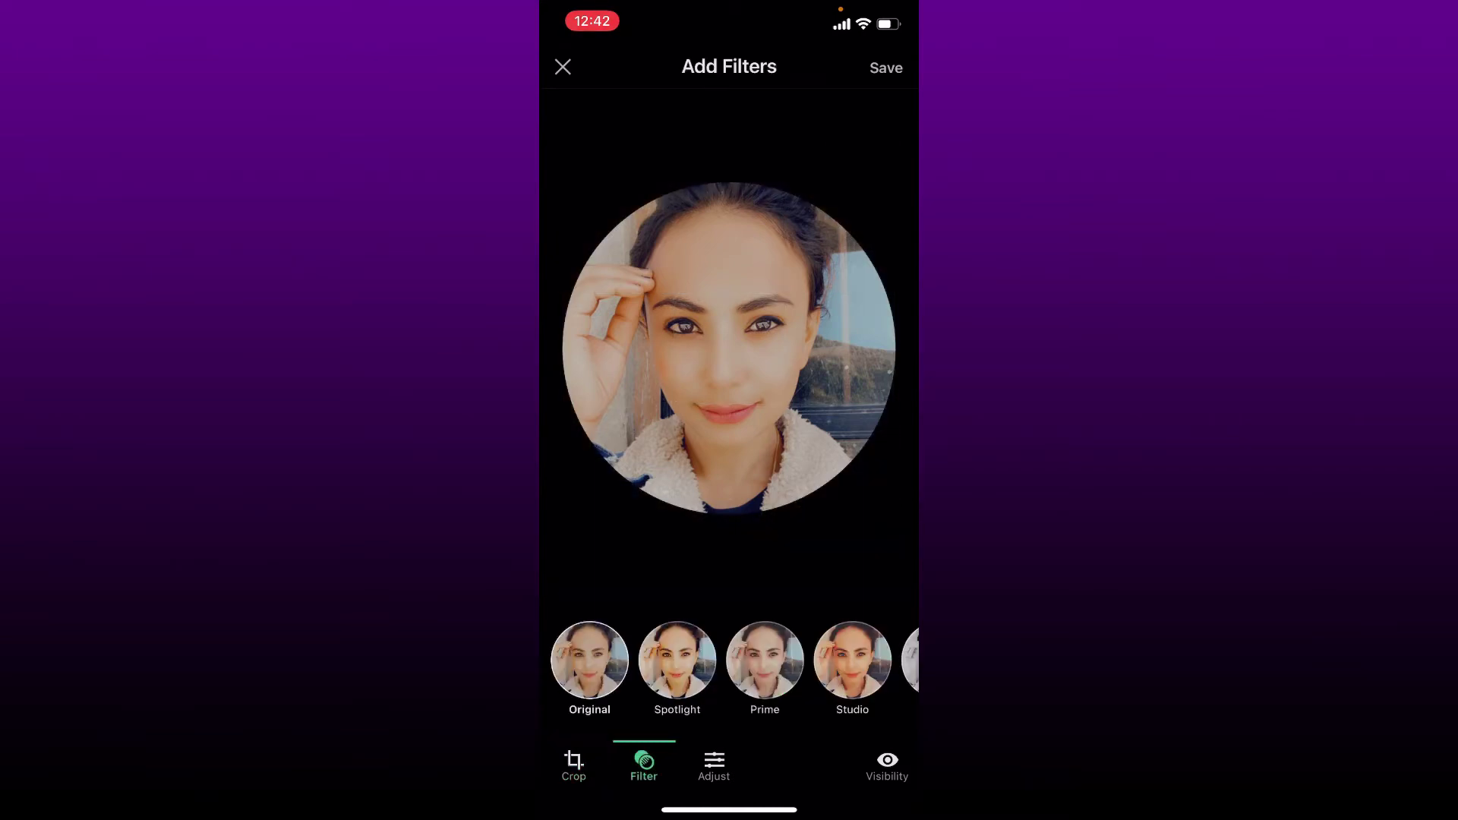
pyautogui.click(676, 659)
pyautogui.click(714, 764)
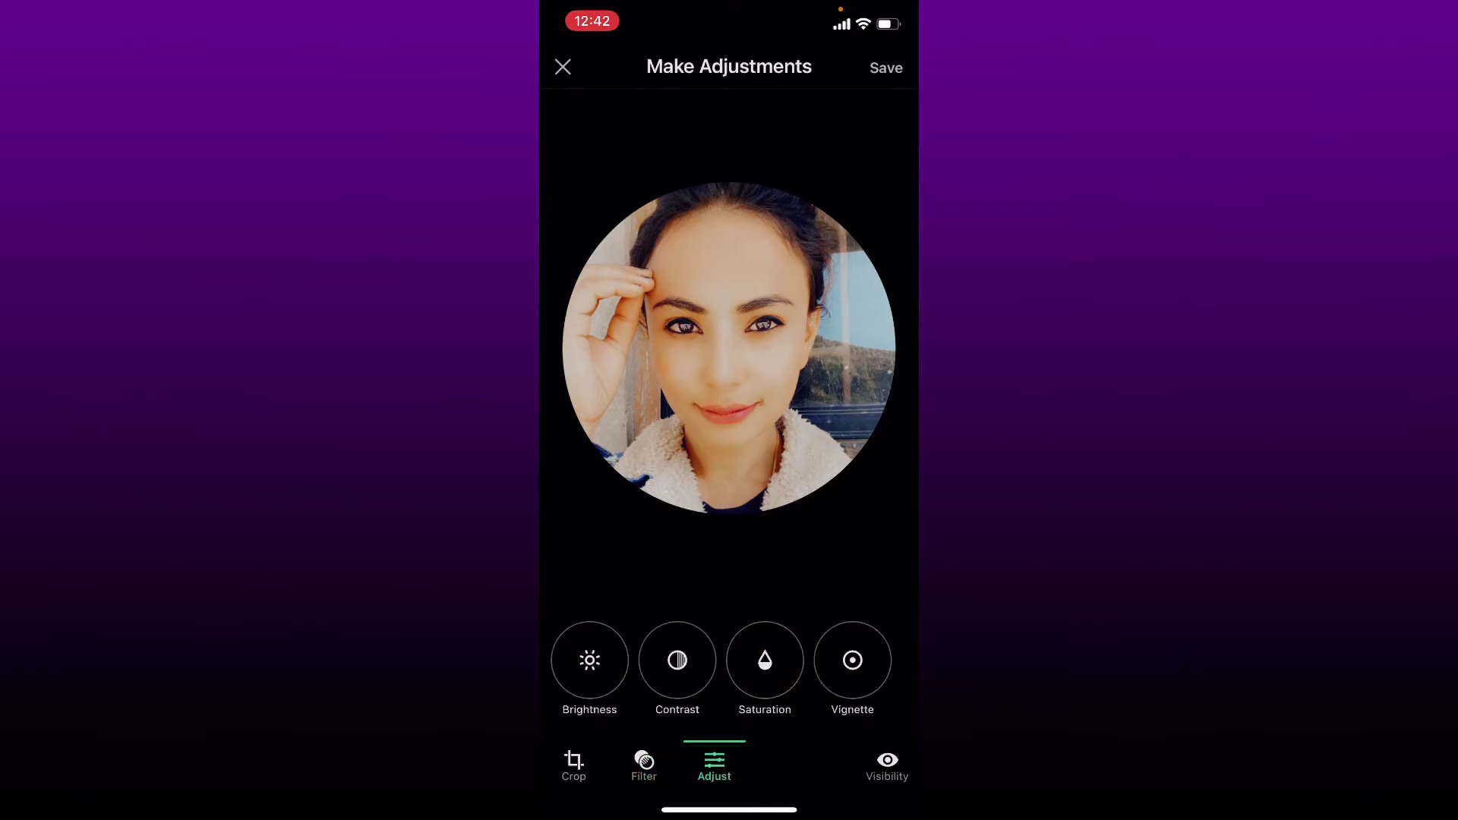
pyautogui.click(887, 763)
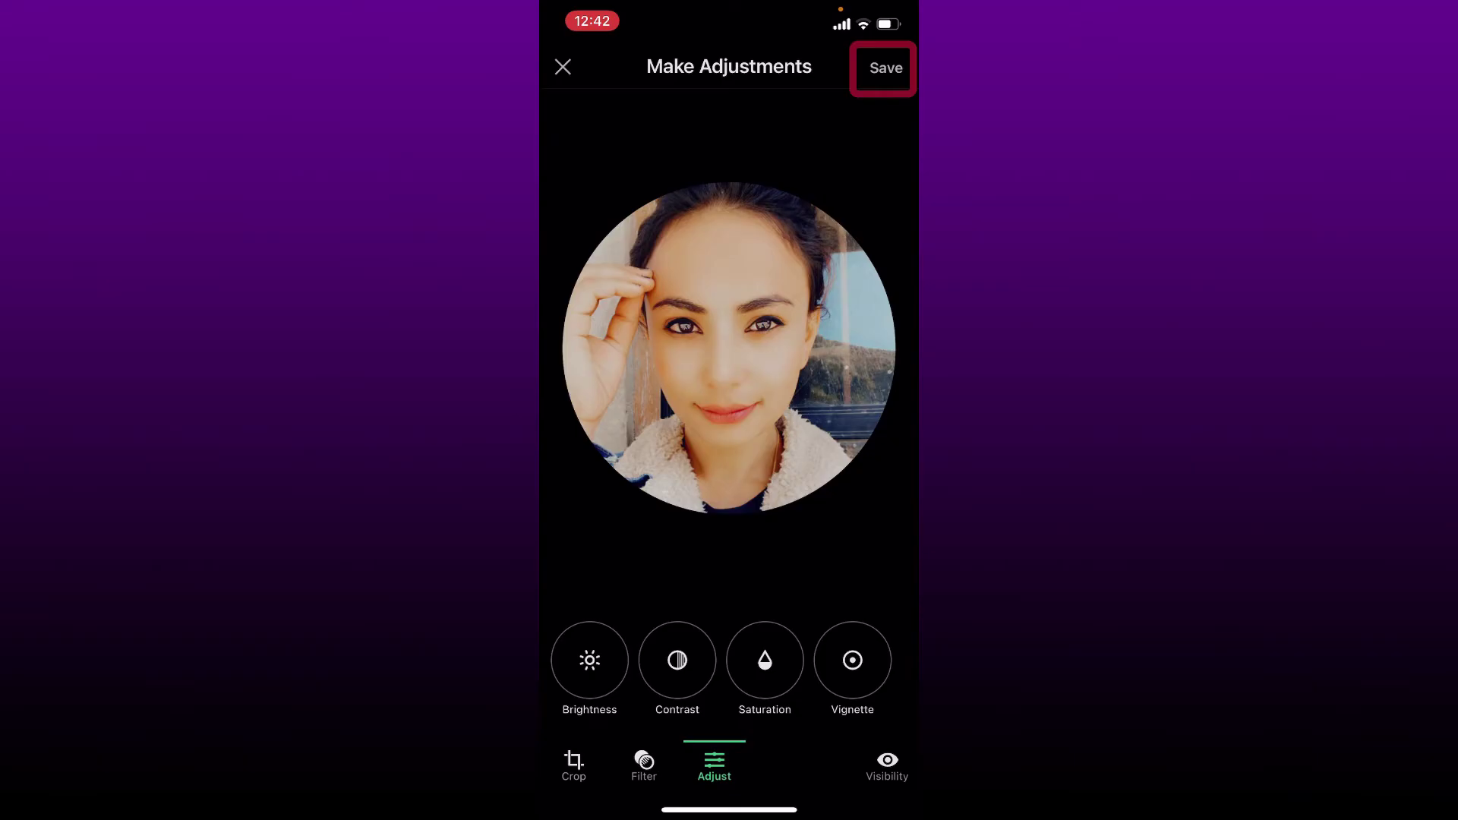
pyautogui.click(886, 67)
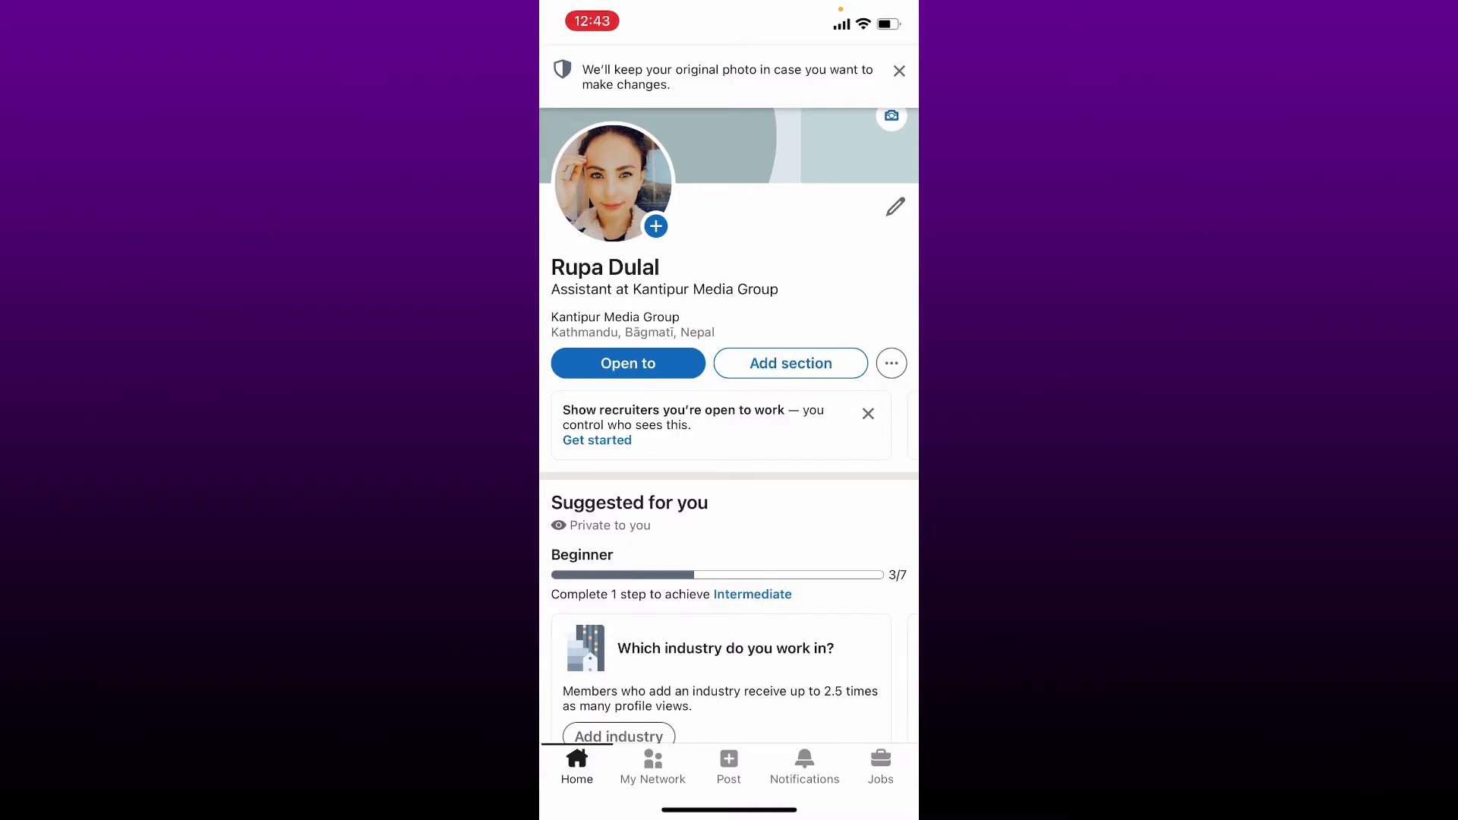
# Step: Upload the stone temple statues photo from the library as the cover image
pyautogui.scroll(2, 729, 425)
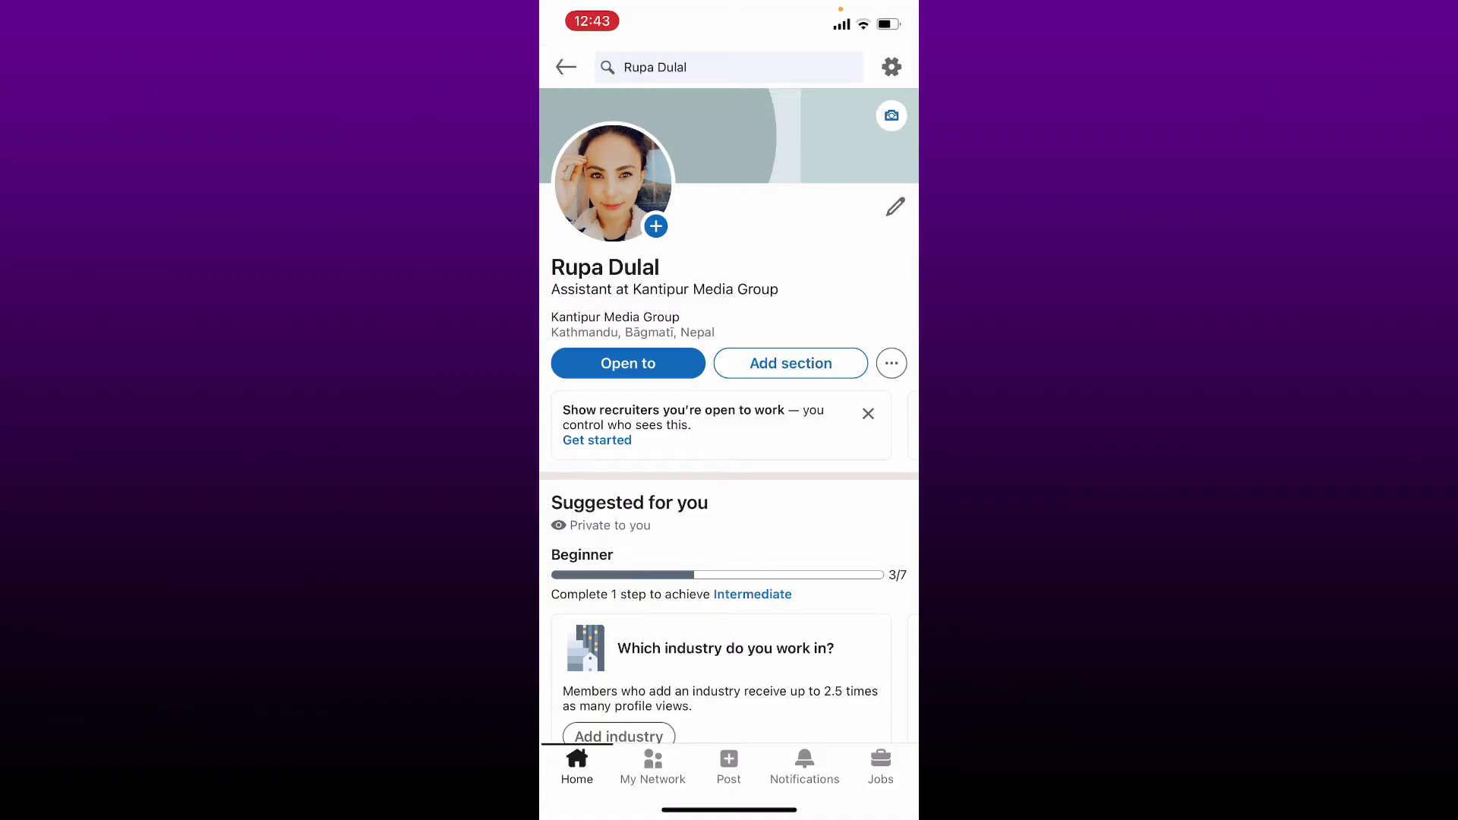
pyautogui.click(892, 116)
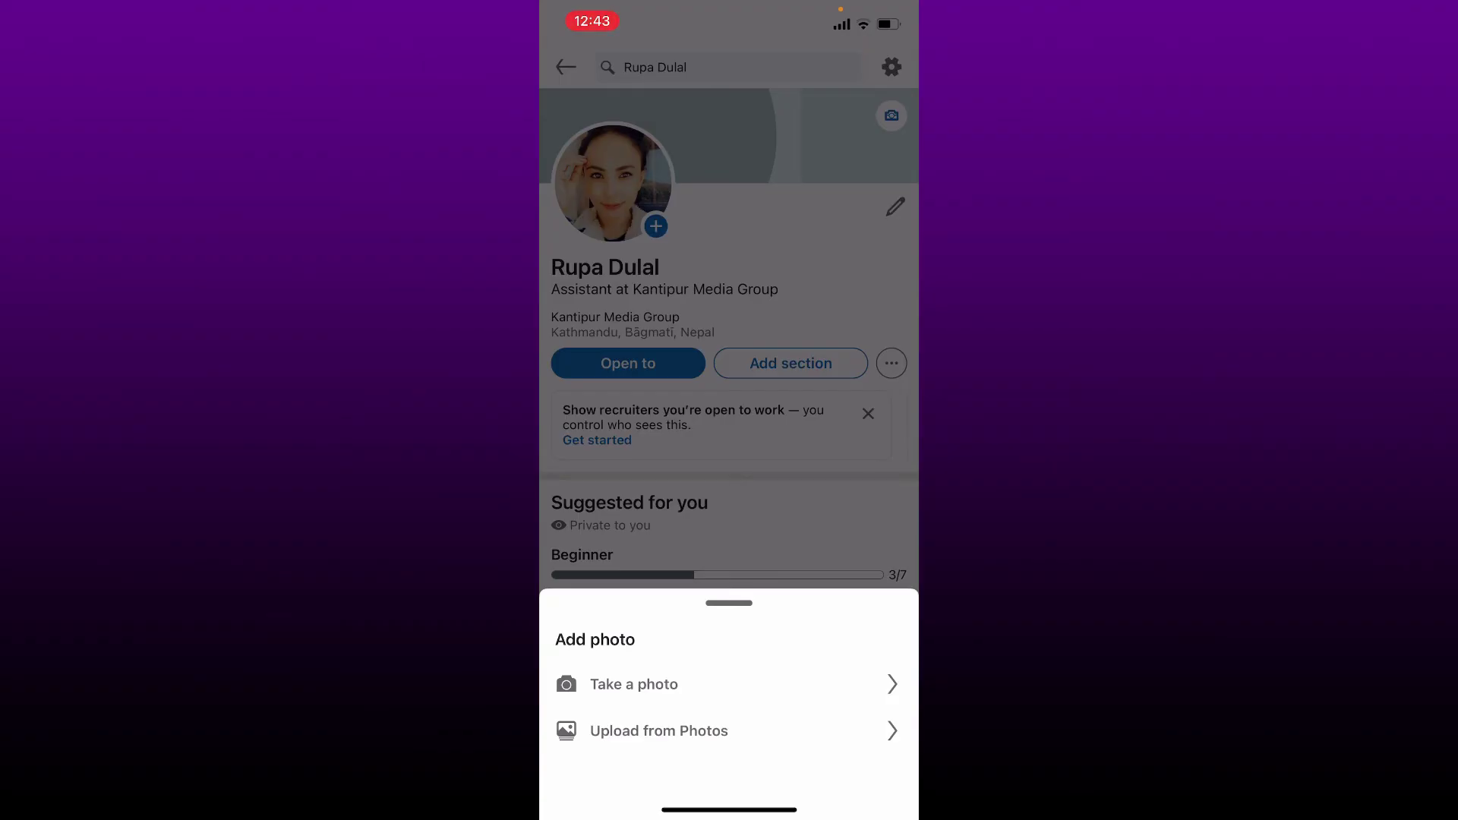
pyautogui.click(660, 730)
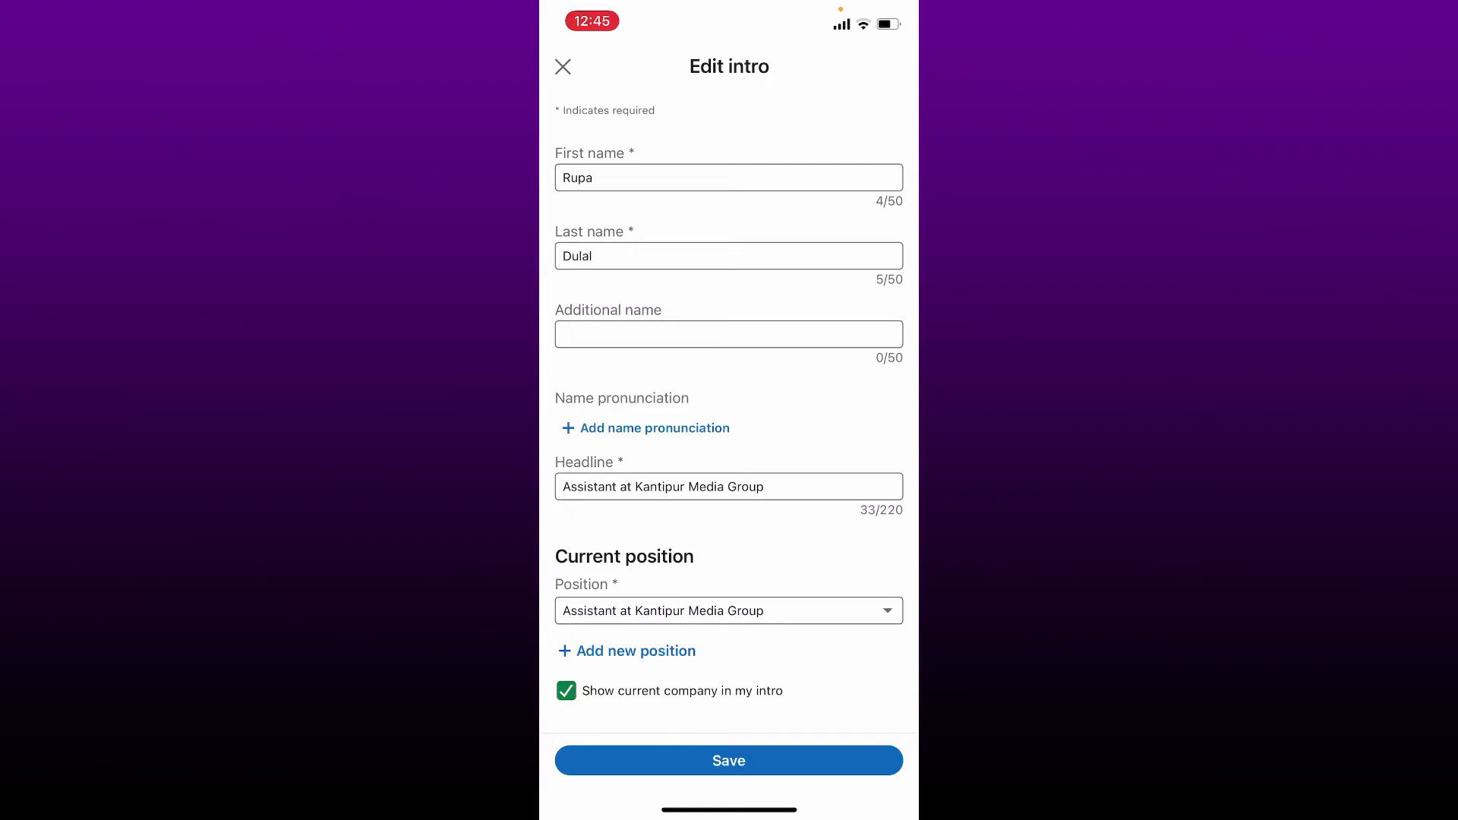
# Step: Scroll the Edit intro form down to Contact info and open 'Edit contact info'
pyautogui.scroll(-3, 729, 411)
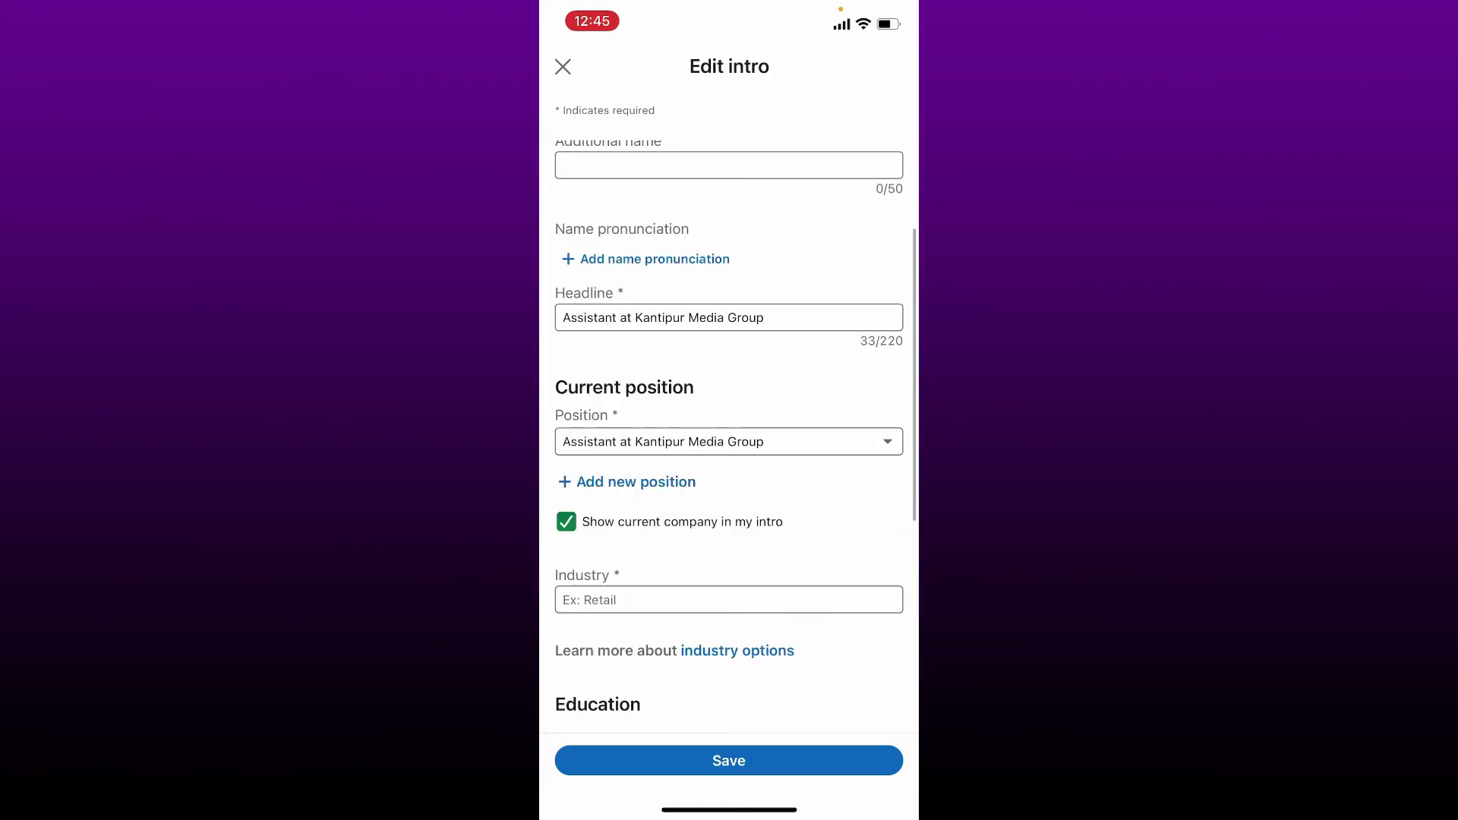
pyautogui.scroll(-3, 729, 410)
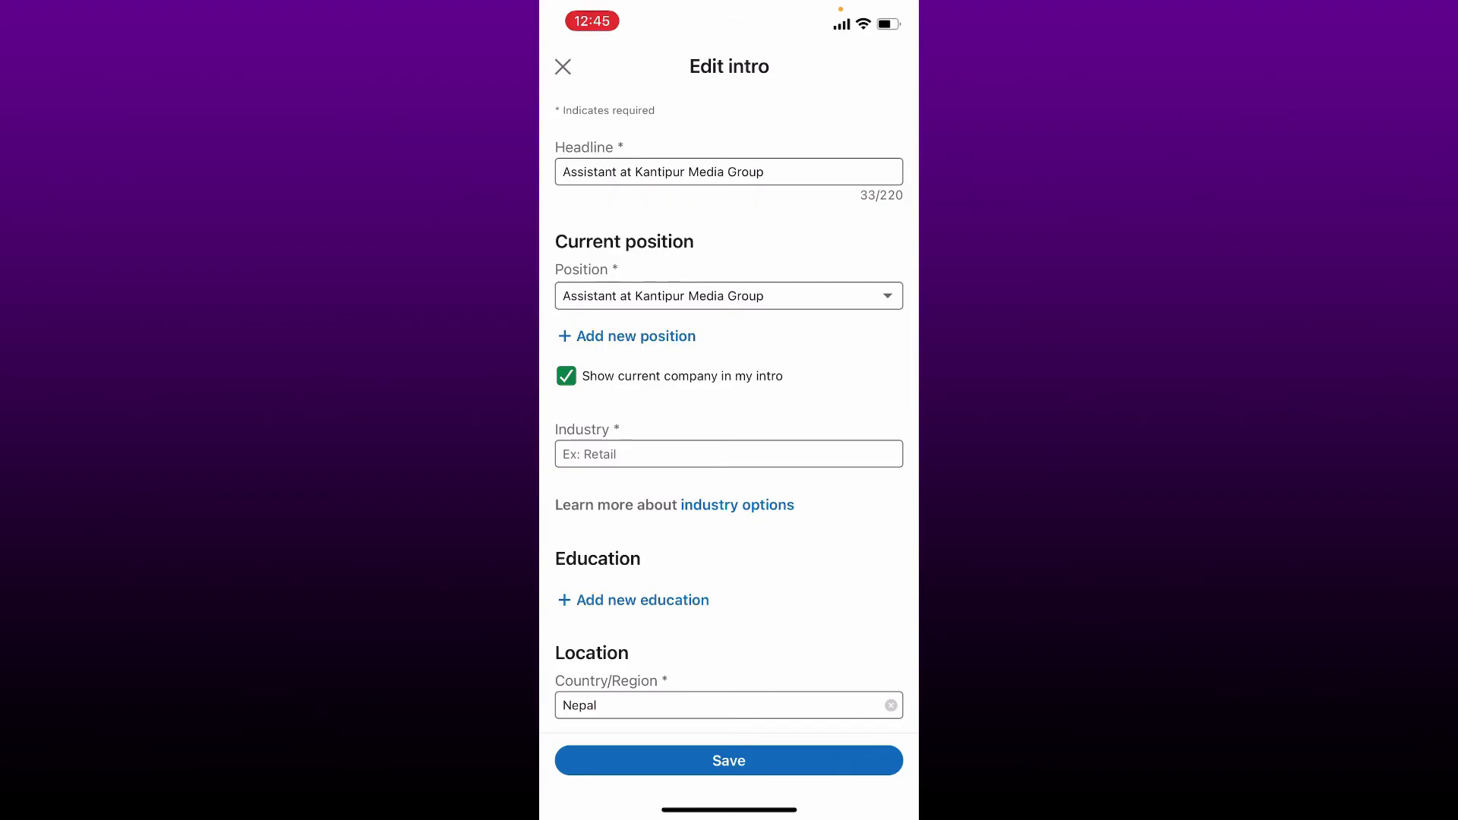
pyautogui.scroll(-3, 729, 410)
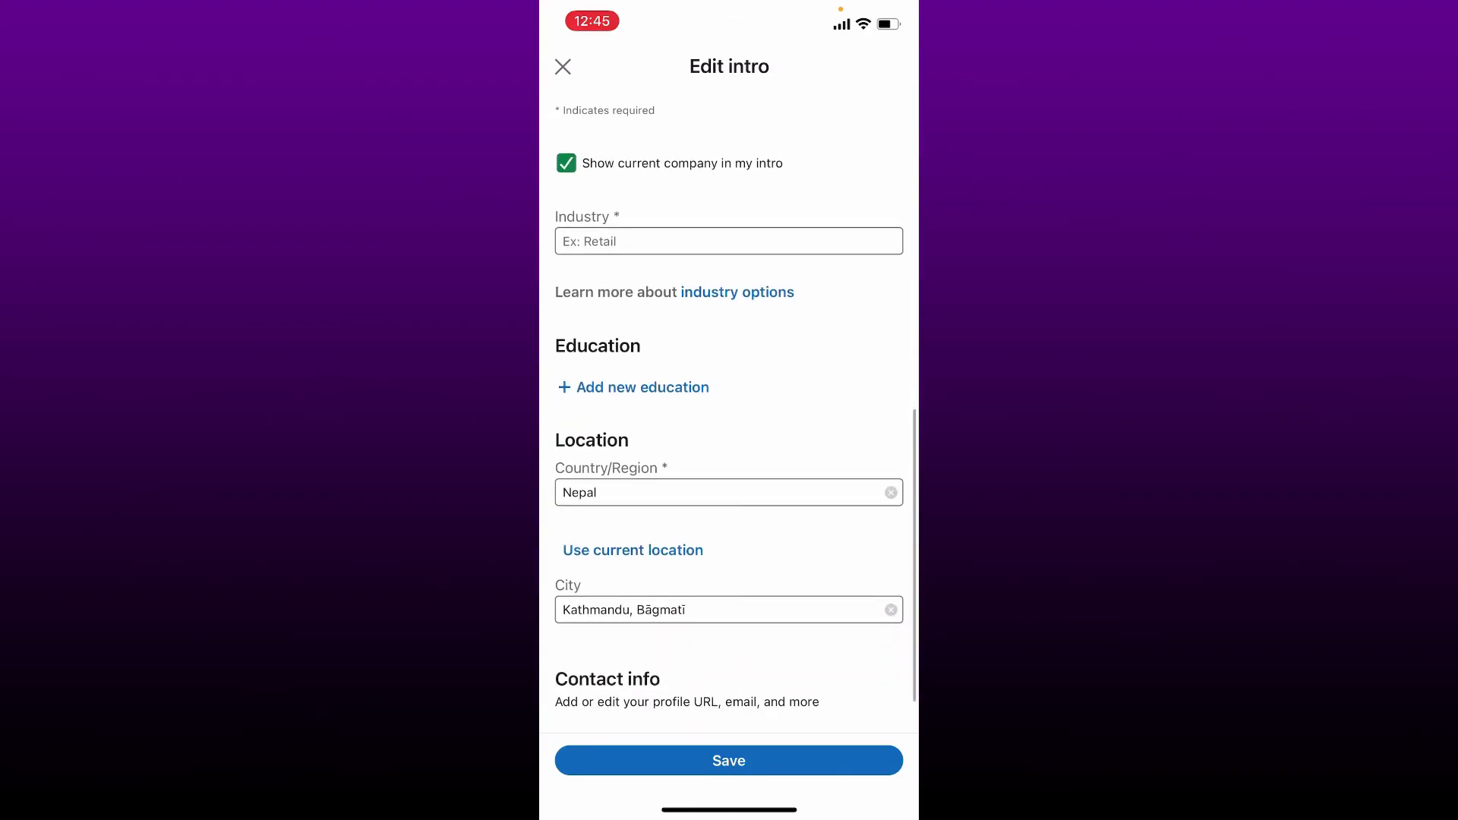
pyautogui.scroll(-1, 729, 436)
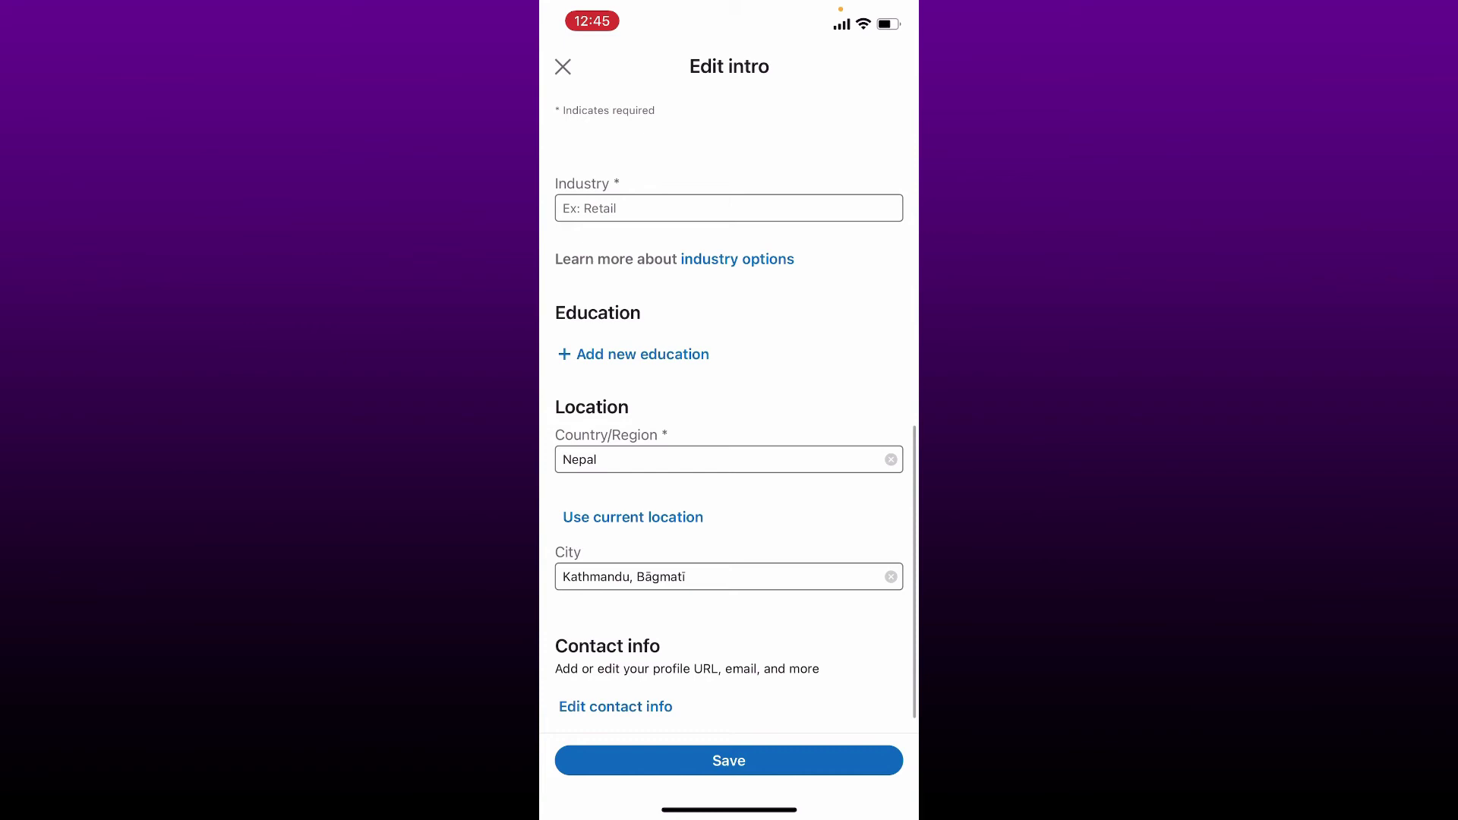
pyautogui.scroll(-1, 729, 429)
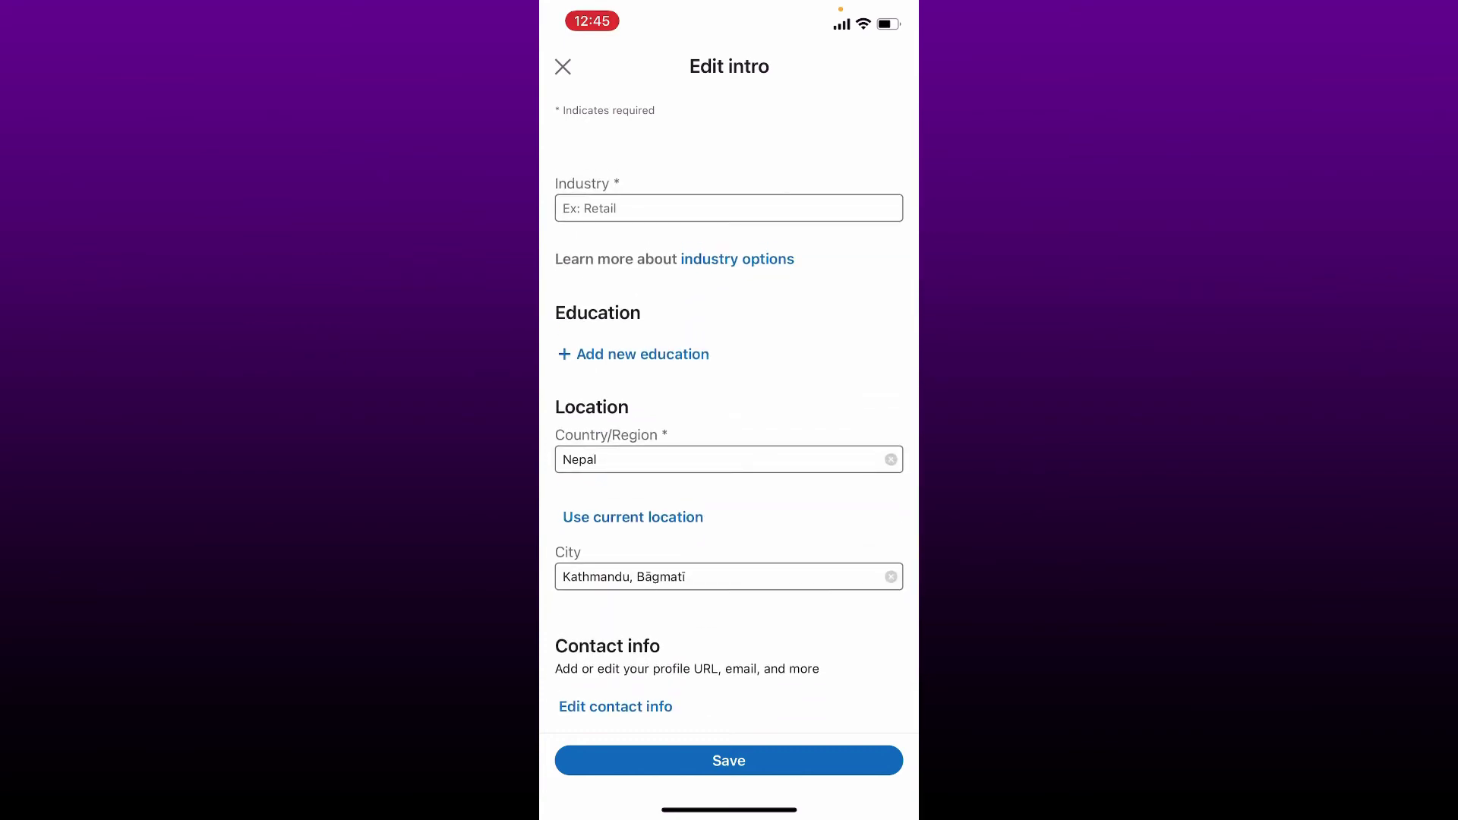
pyautogui.click(615, 706)
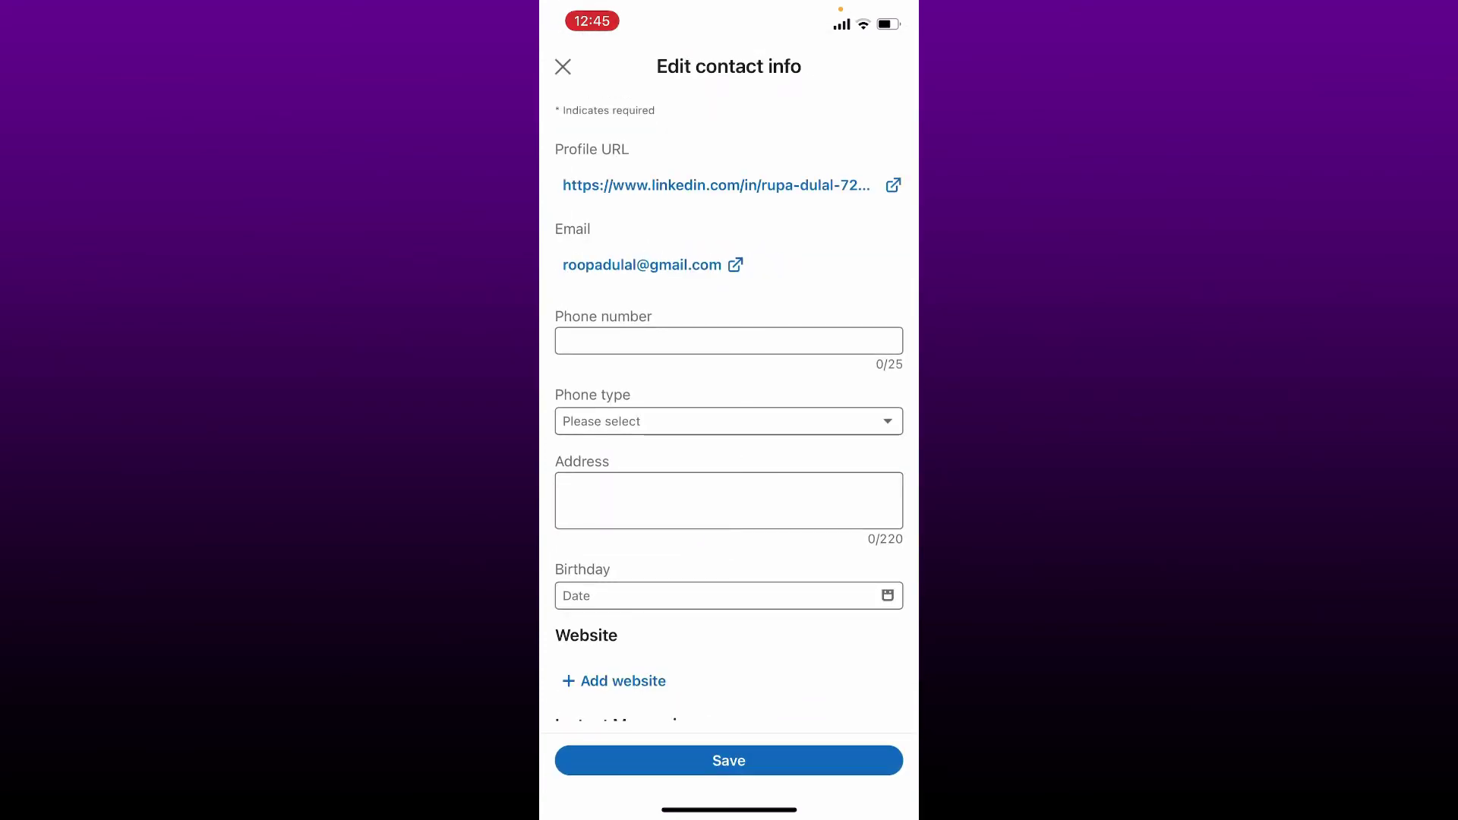
pyautogui.click(729, 340)
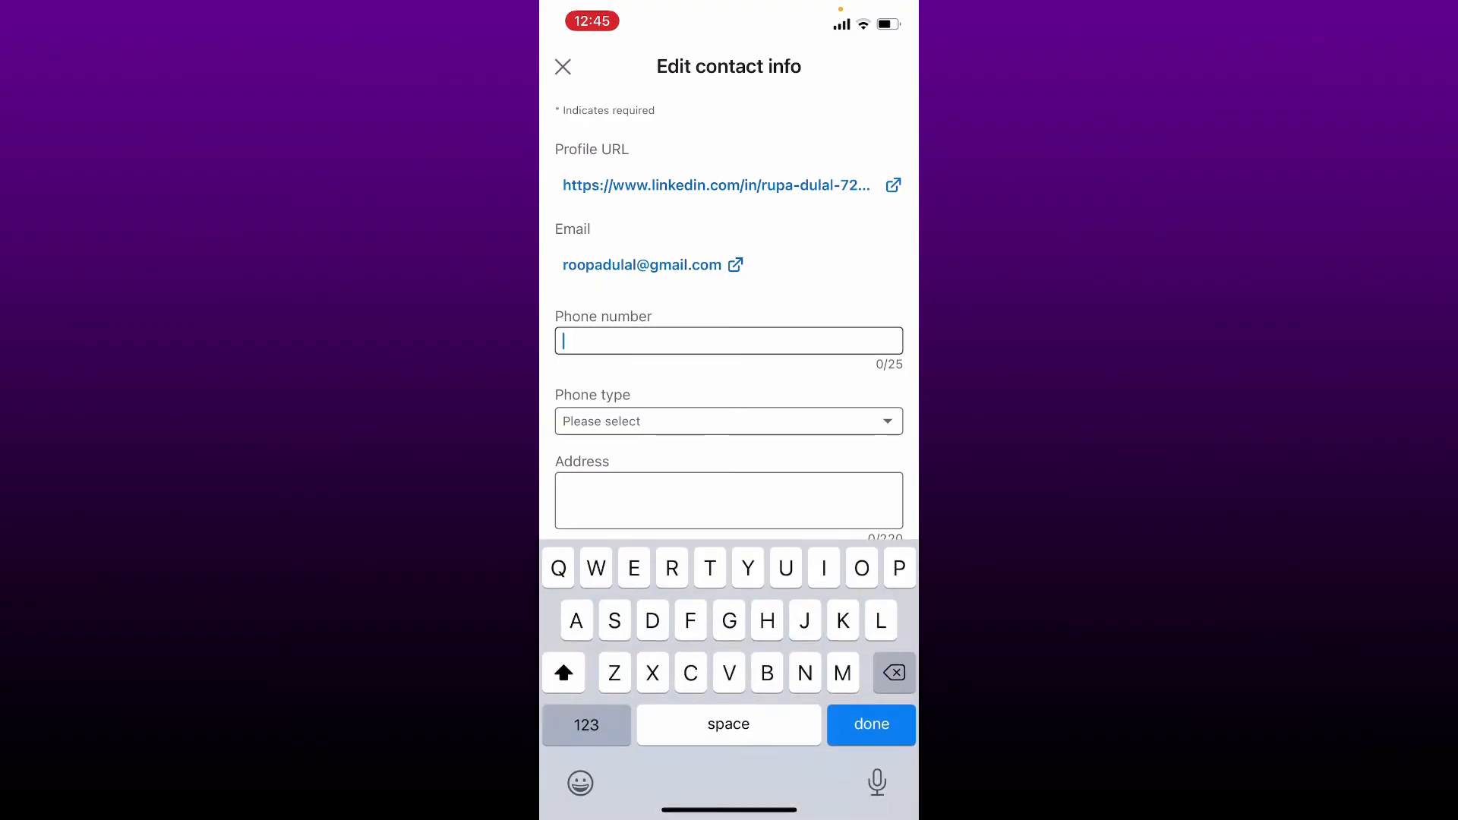
pyautogui.click(586, 723)
pyautogui.click(729, 349)
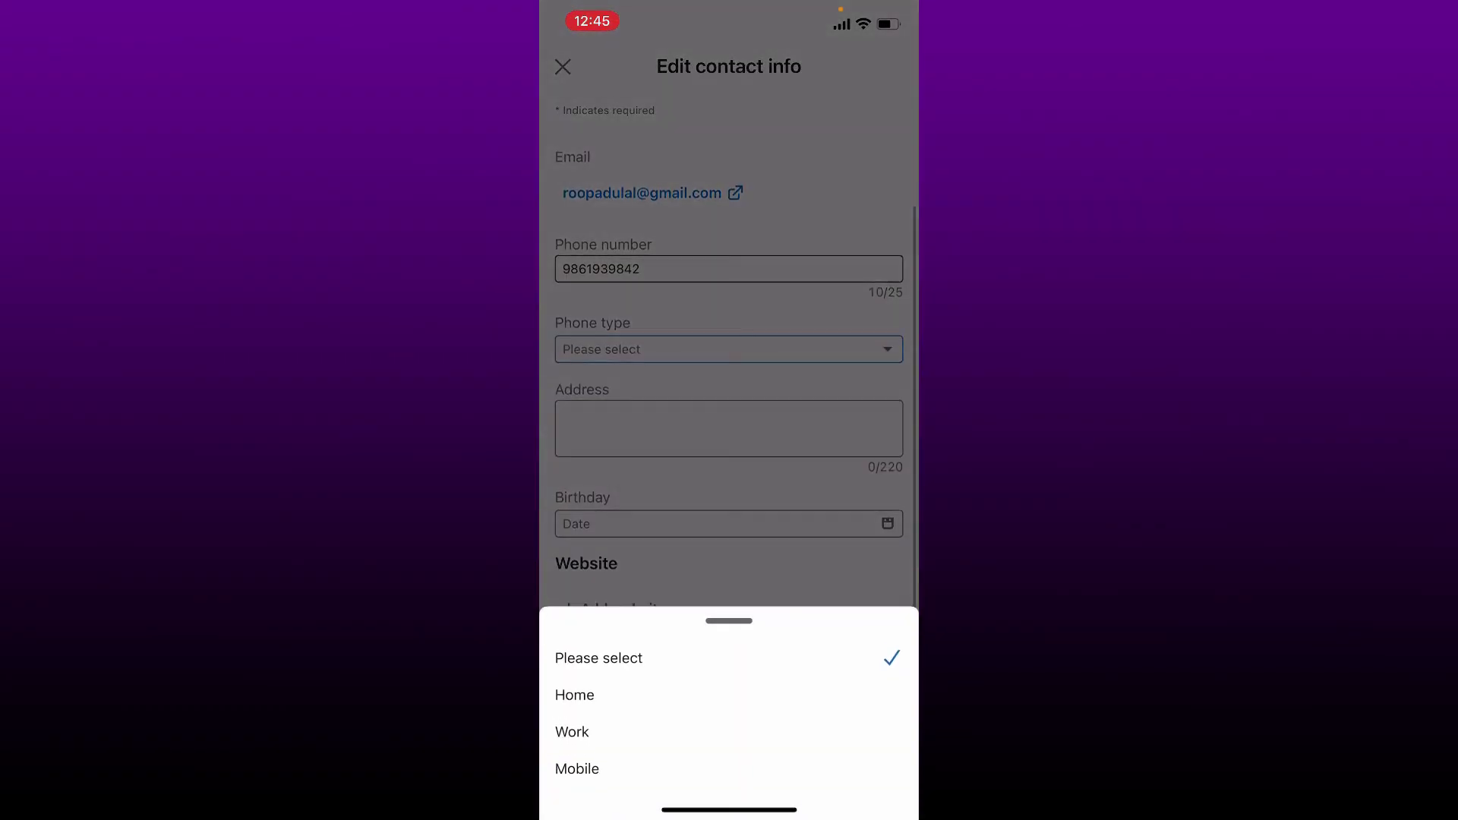
pyautogui.click(572, 731)
# Step: Set address to Lalitpur and birthday to September 1, then save the contact info
pyautogui.click(729, 429)
pyautogui.write('Lalitpur')
pyautogui.click(713, 361)
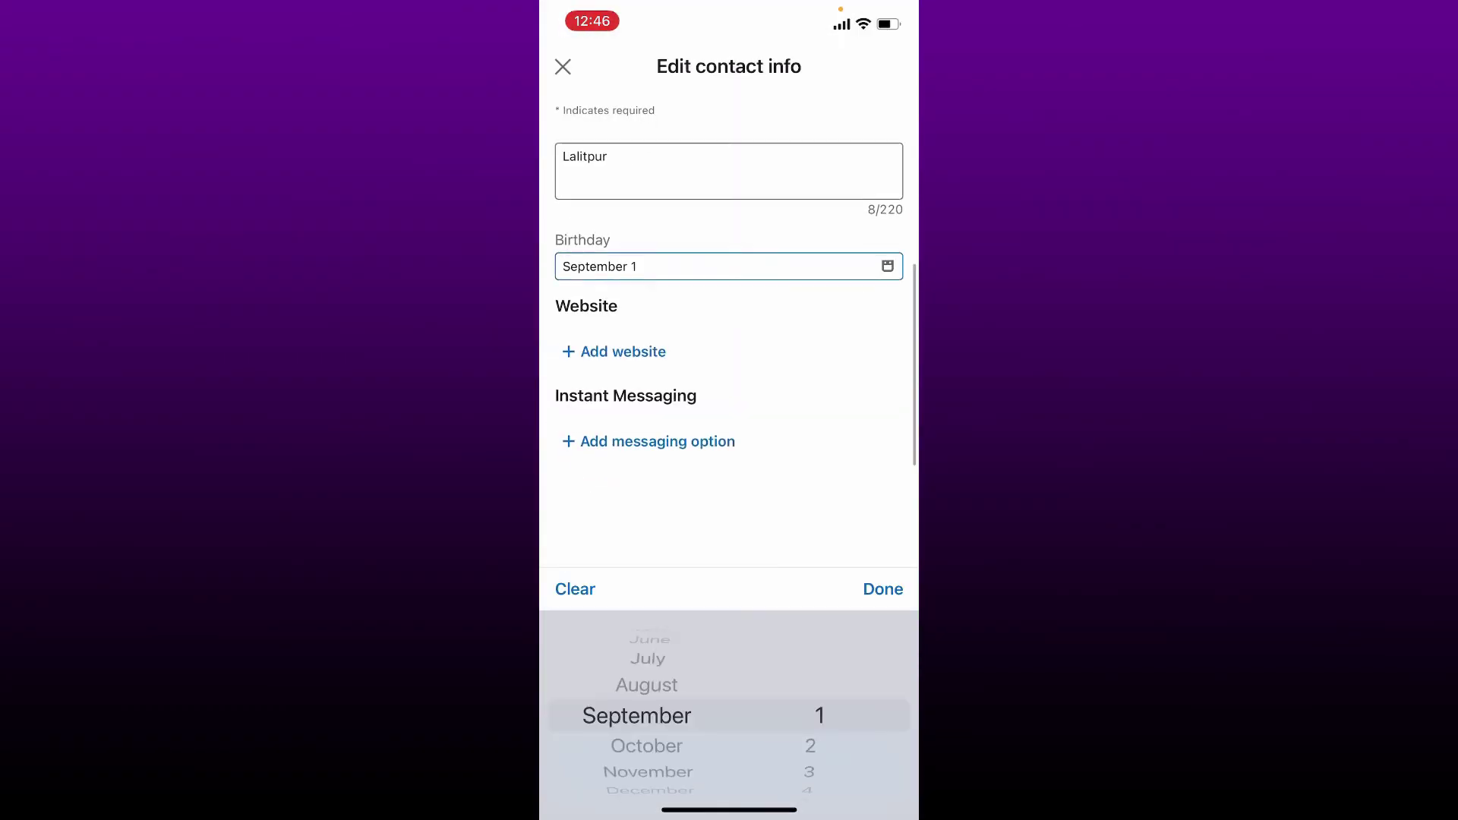
pyautogui.click(637, 271)
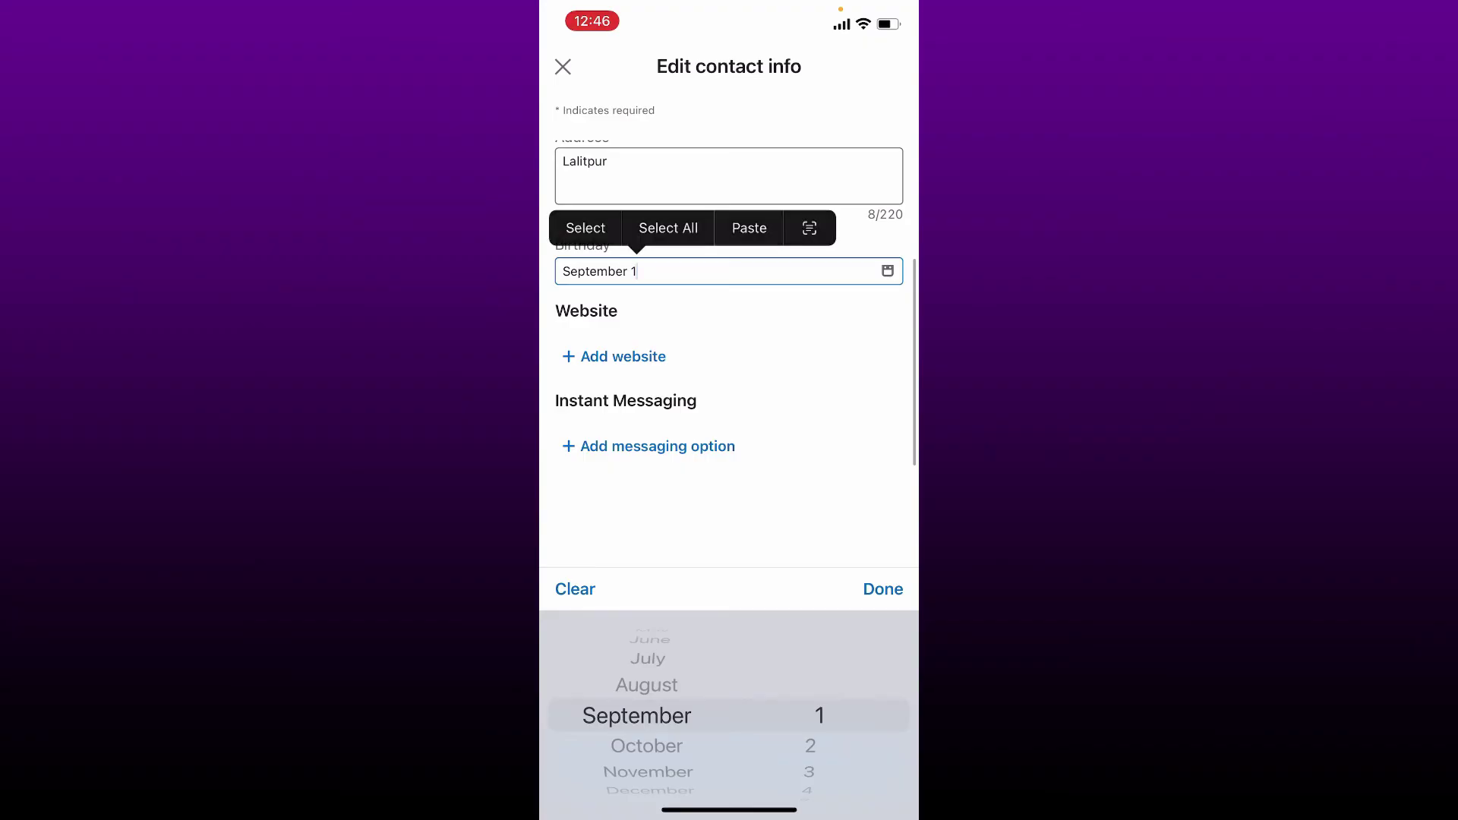
pyautogui.click(883, 589)
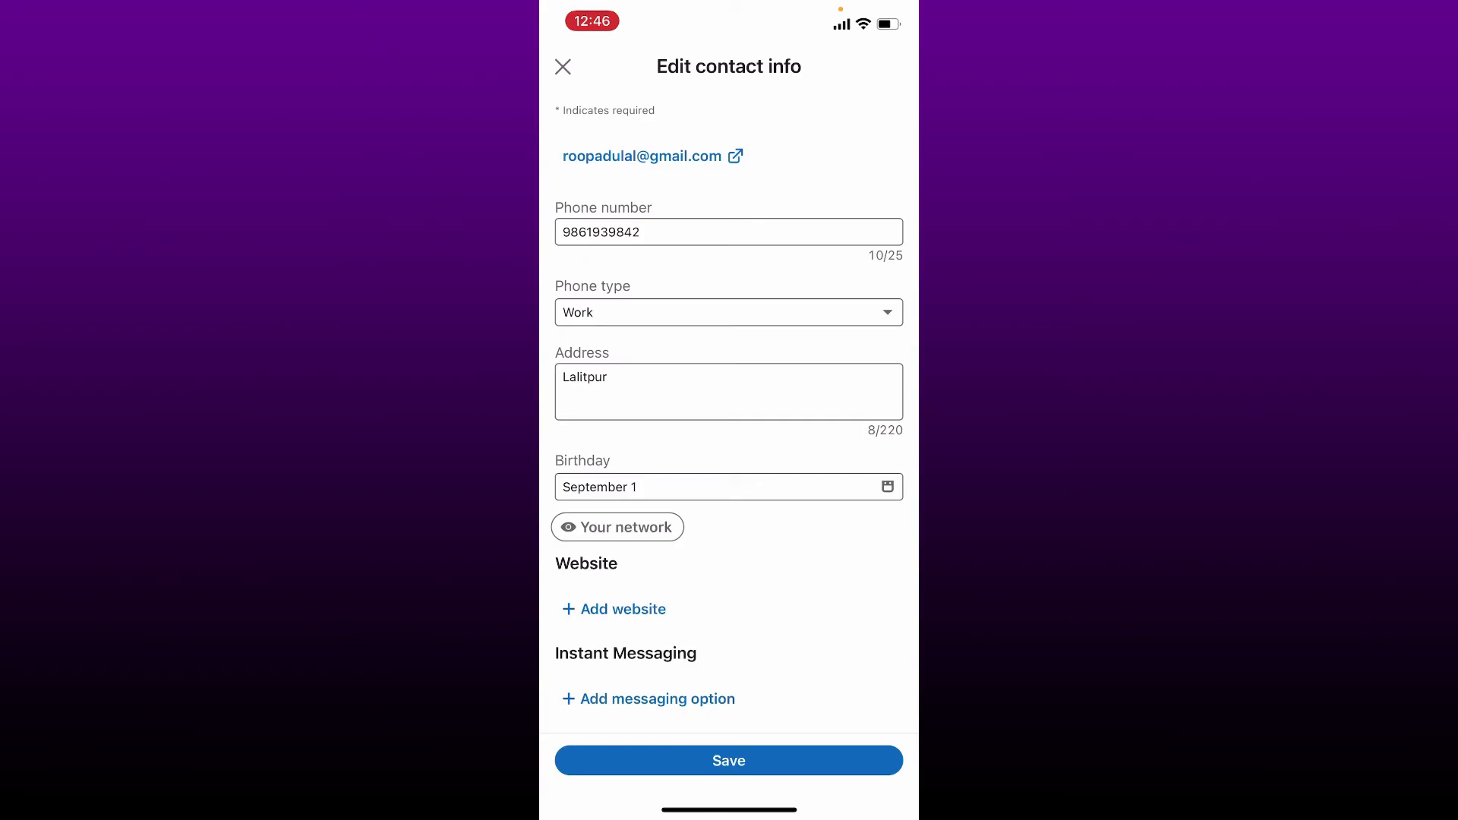
pyautogui.scroll(3, 729, 431)
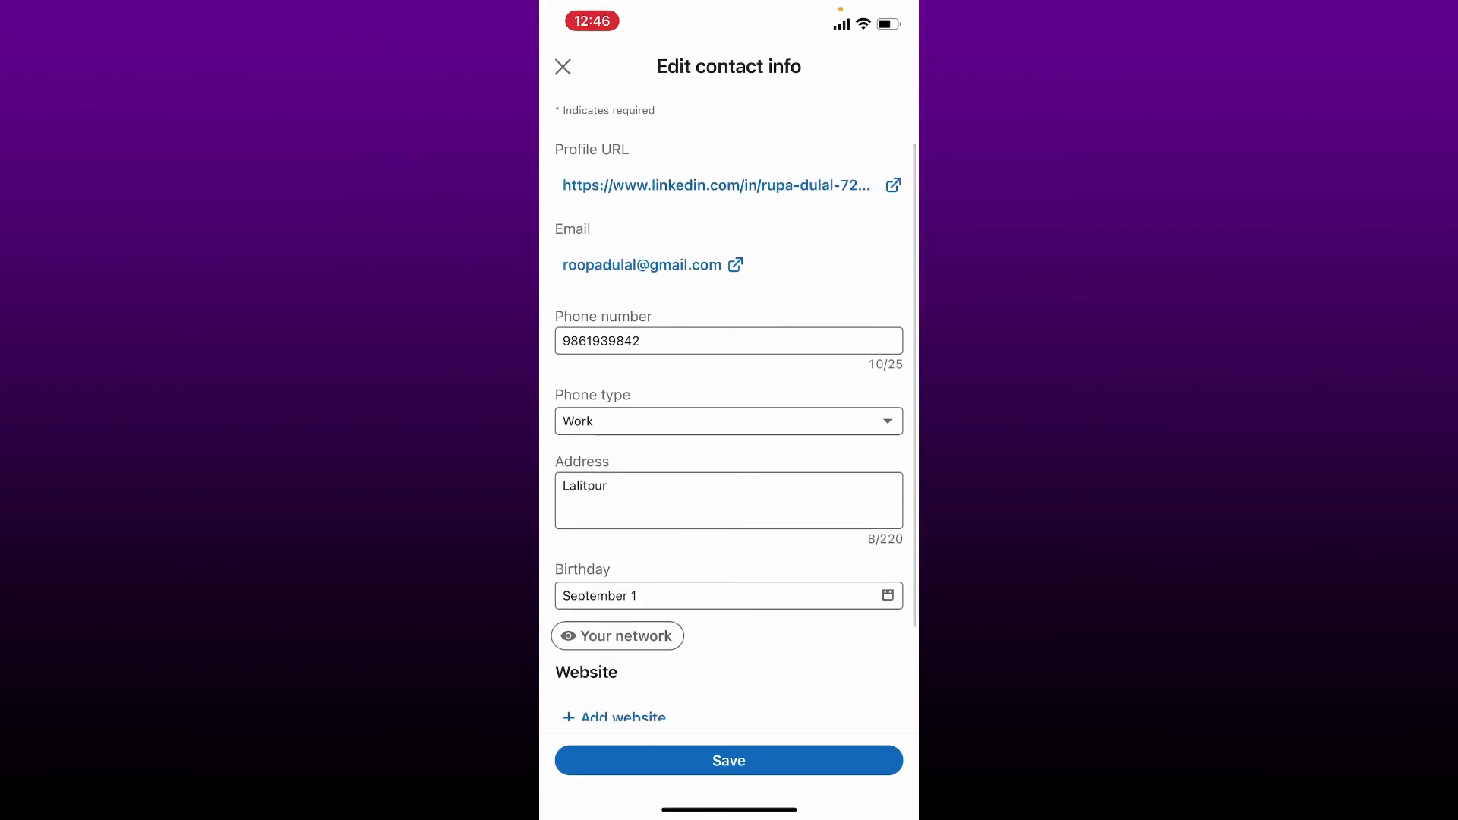
pyautogui.click(729, 761)
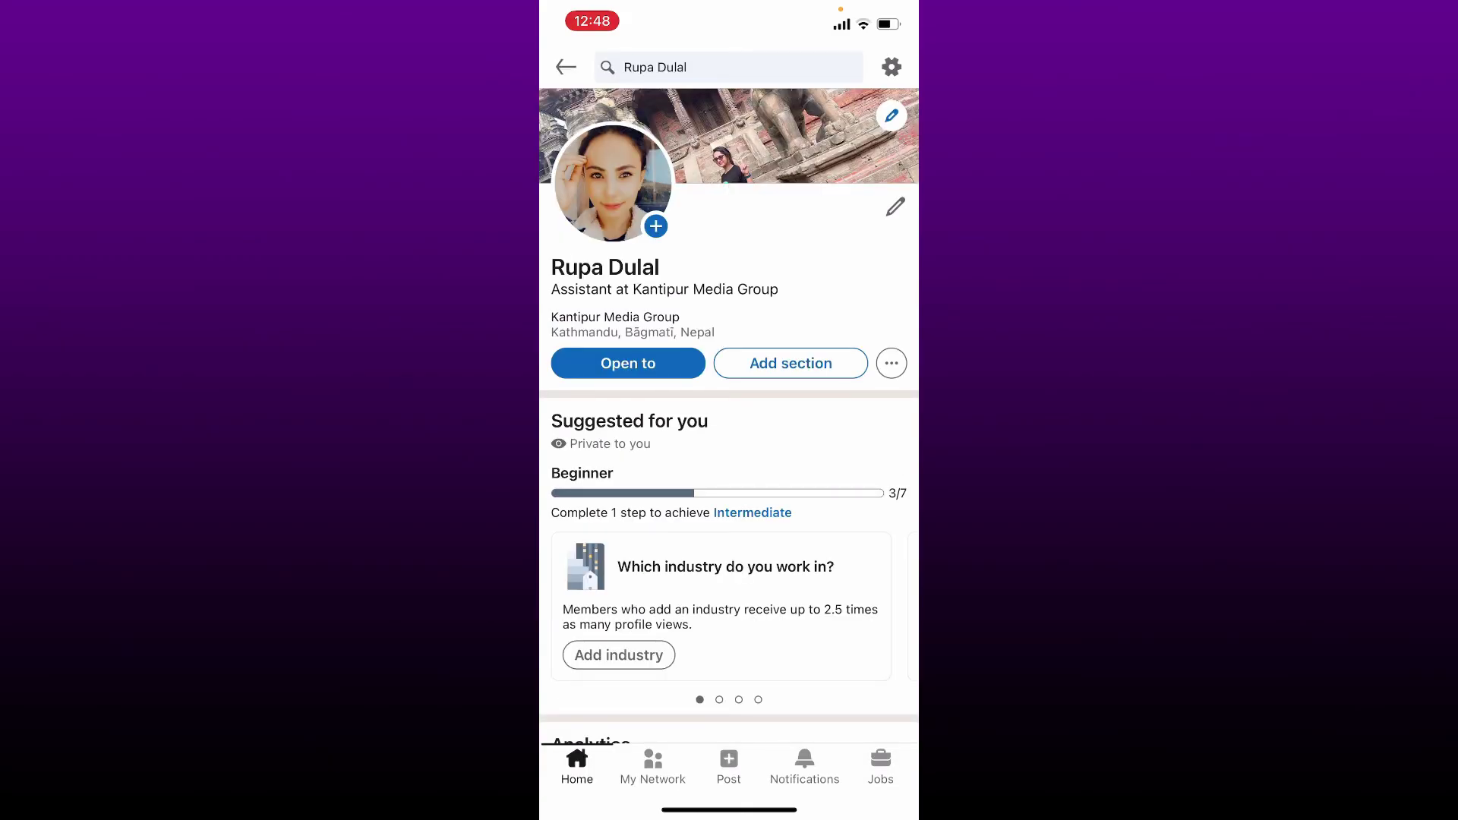
# Step: Open the About editor from Add section, then close it without adding text
pyautogui.click(791, 363)
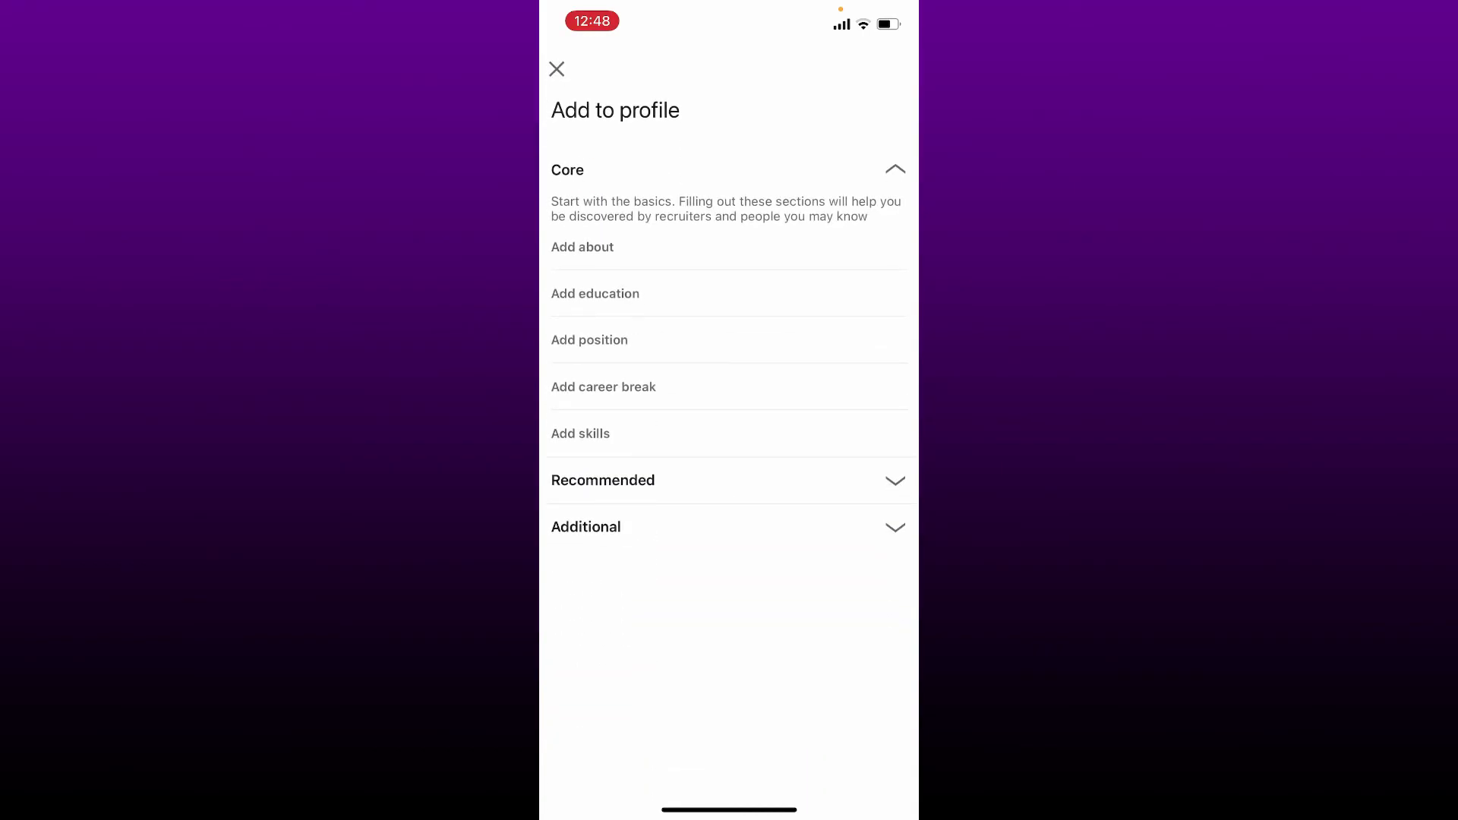
pyautogui.click(583, 247)
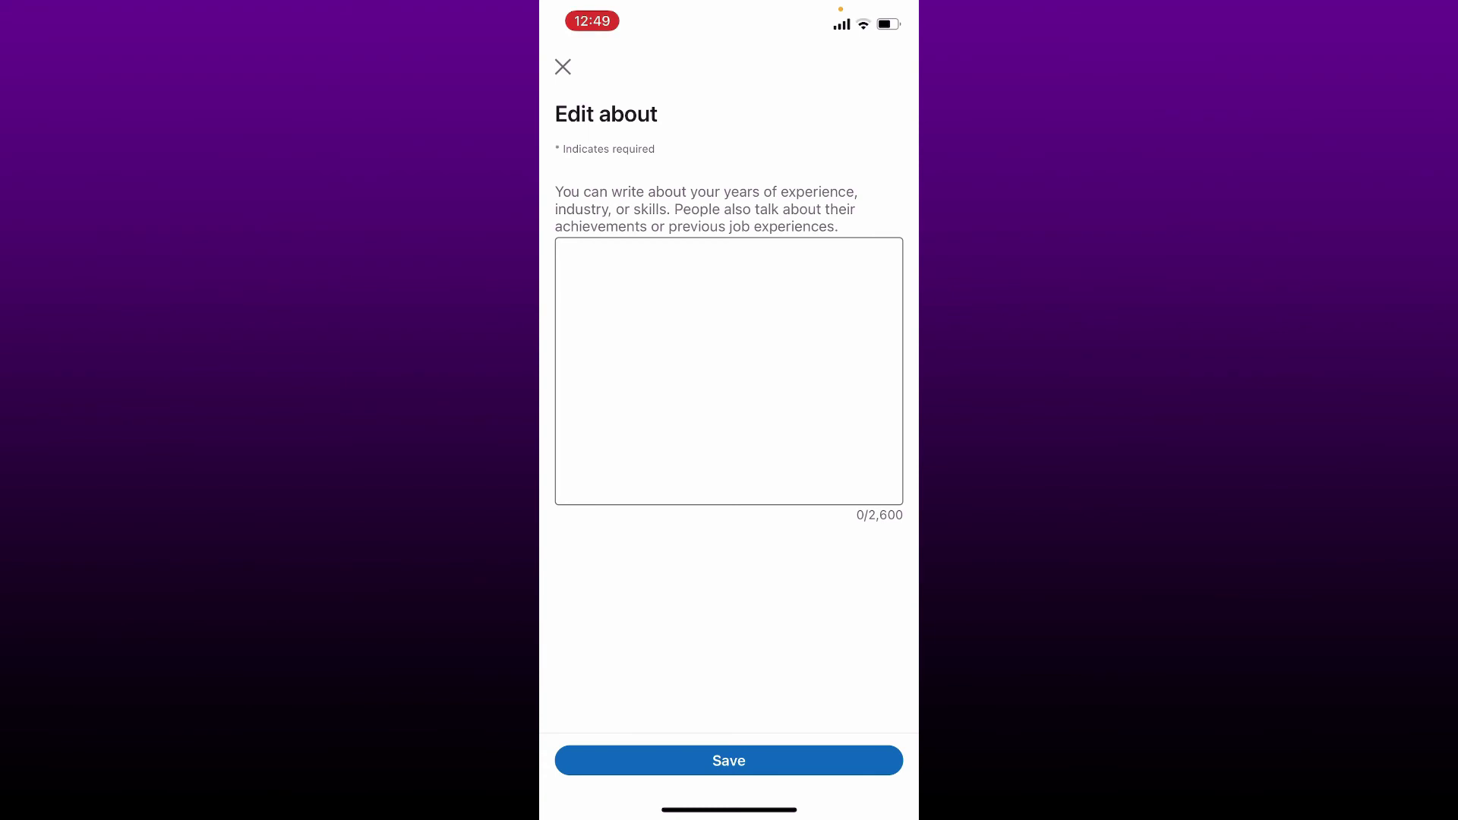
pyautogui.click(562, 67)
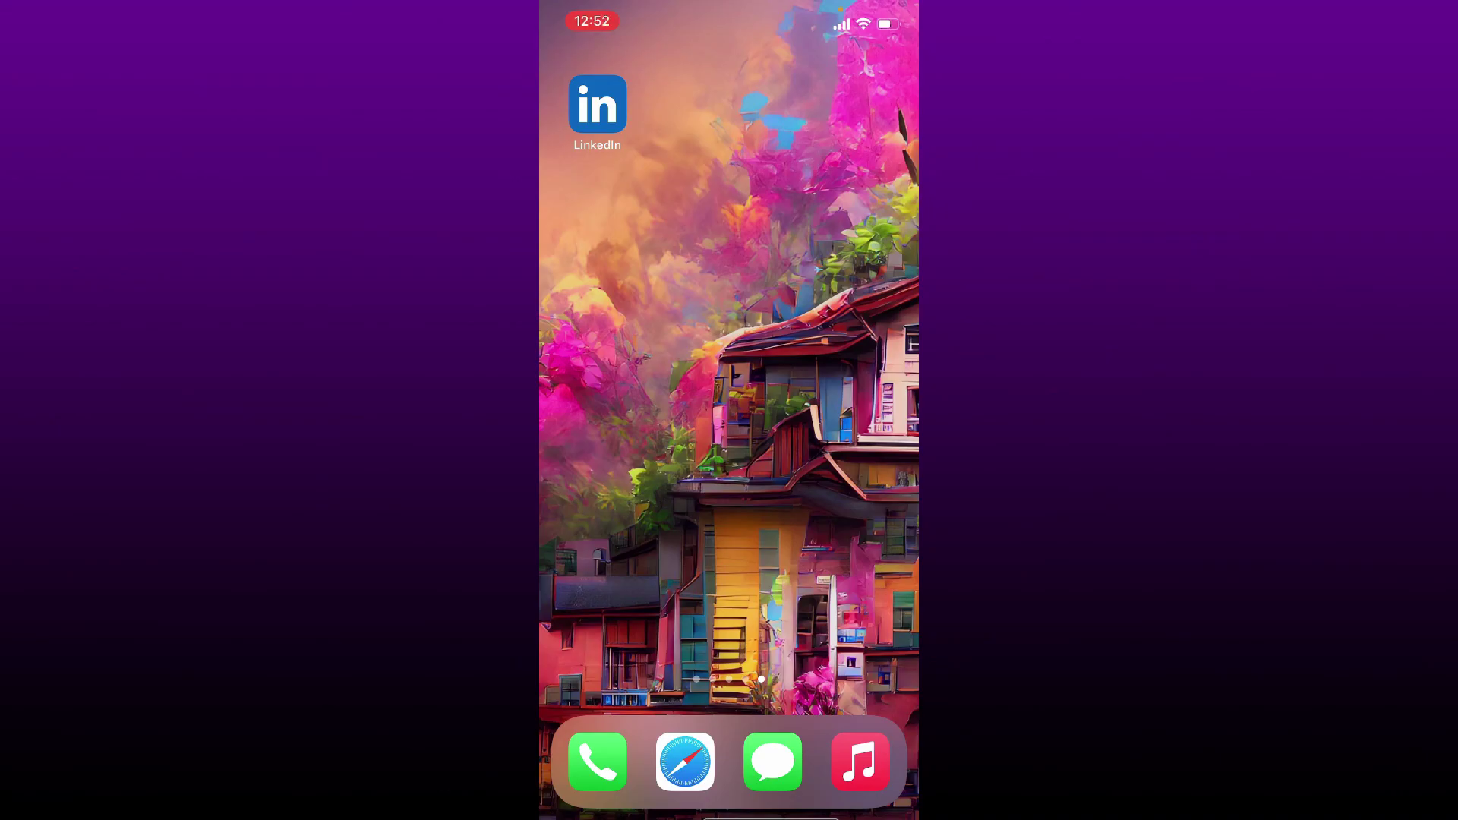
# Step: Swipe to the previous Home Screen page showing Pathao, Google, Drive and WhatsApp
pyautogui.moveTo(623, 379); pyautogui.dragTo(851, 380)
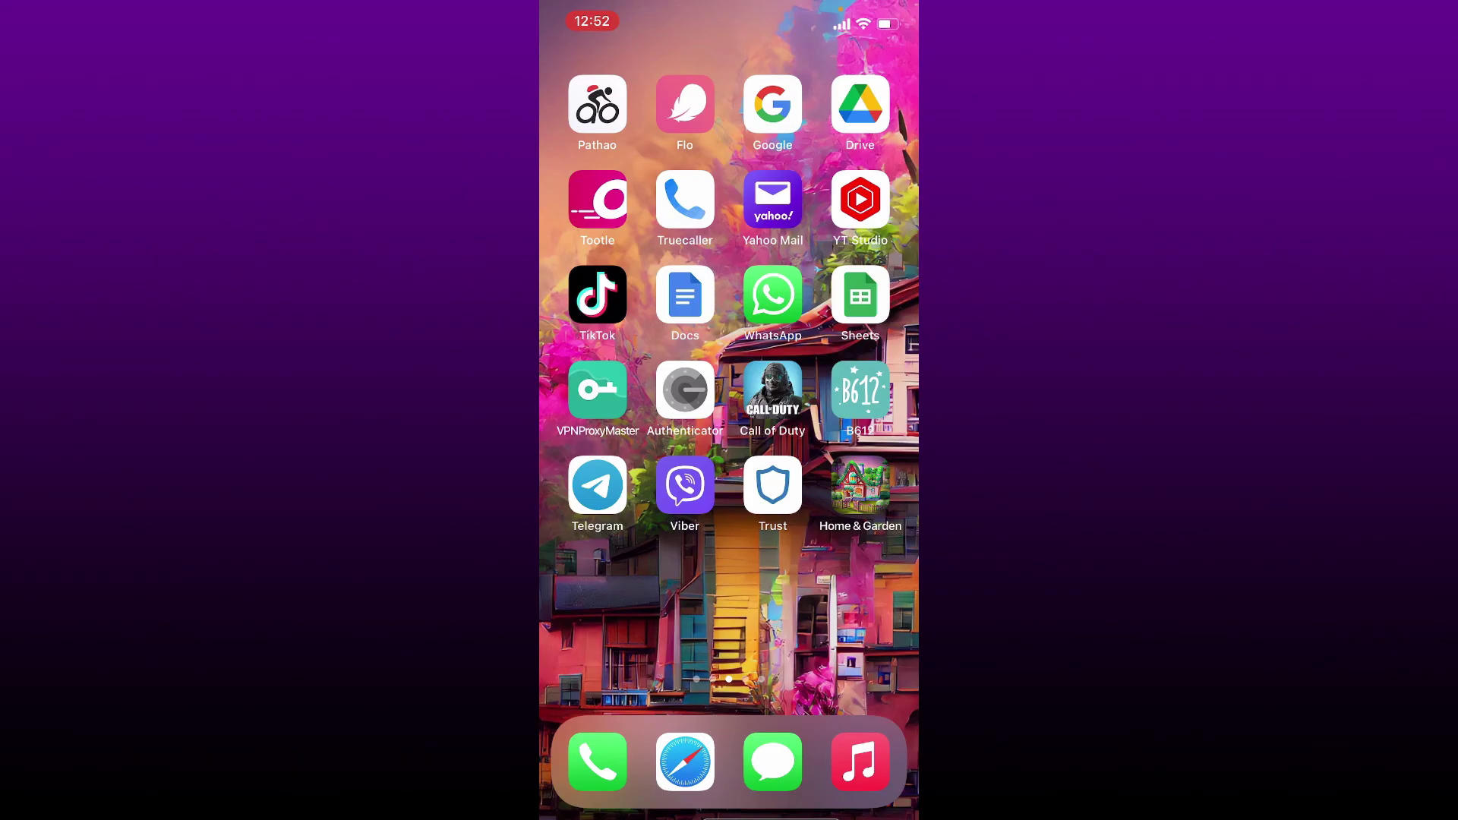